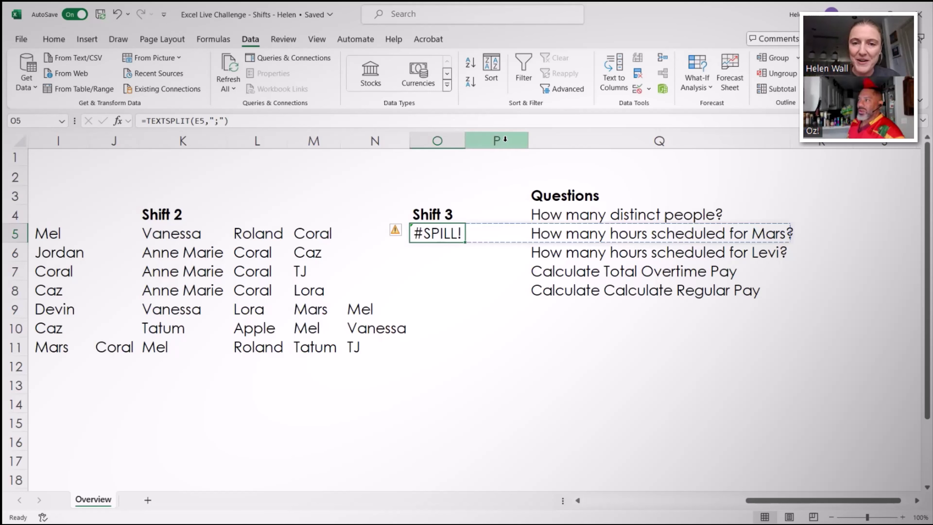
Insert two columns before the Questions column so the Shift 3 formula in O5 has room to spill.
left_click(597, 235)
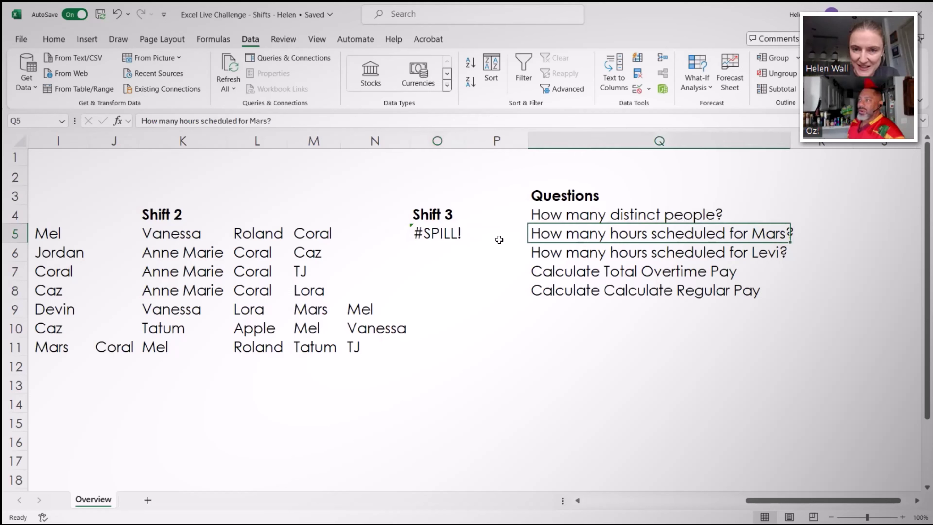
left_click(500, 240)
left_click(564, 239)
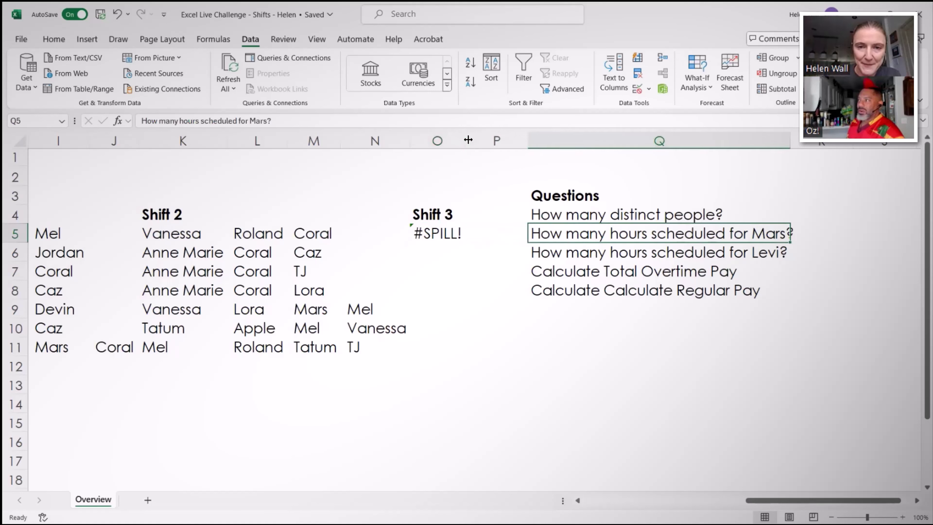
left_click_drag(481, 141, 566, 144)
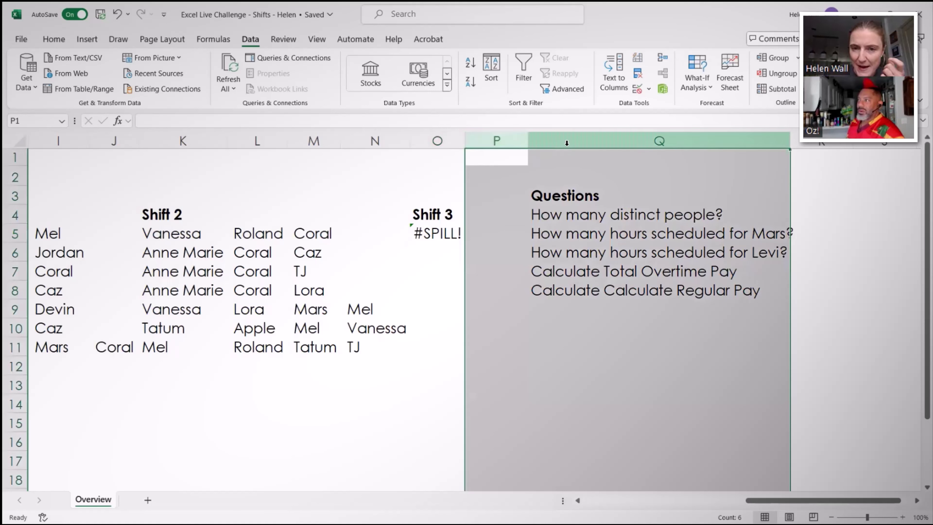
right_click(567, 143)
left_click(585, 268)
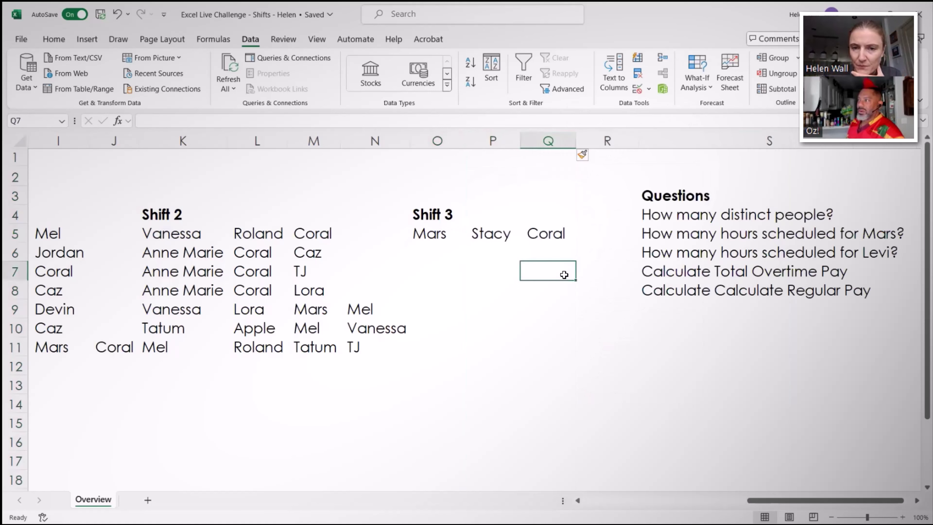
Fill the Shift 3 TEXTSPLIT formula from O5 down through O11.
left_click(437, 235)
left_click_drag(465, 243, 457, 359)
left_click(435, 297)
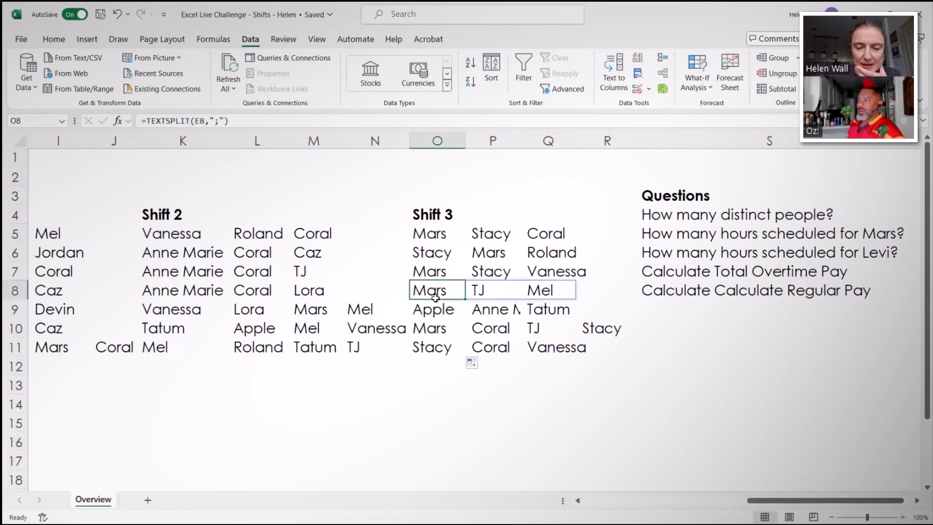
Review the split names and their formulas along row 5 across Shift 1, Shift 2 and Shift 3.
left_click(437, 232)
key("Left")
key("Left")
key("Left")
key("Left")
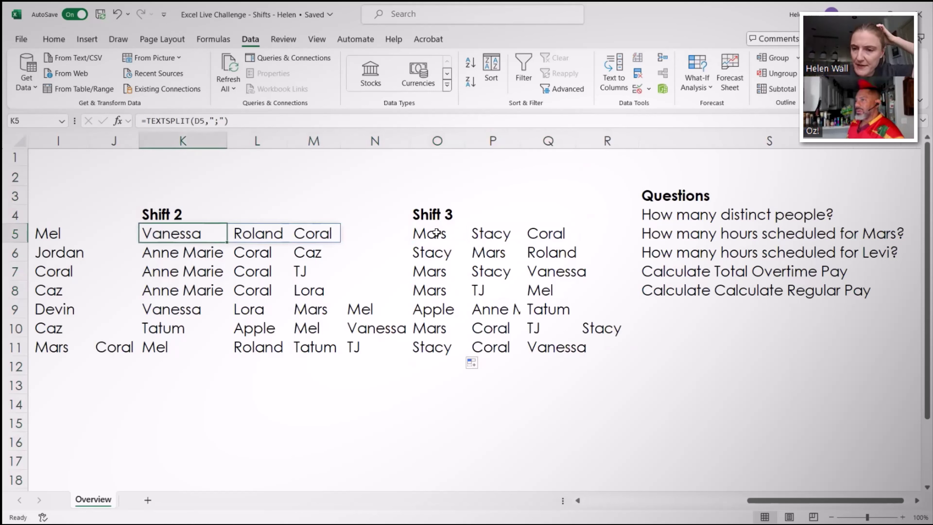
key("Left")
key("Left")
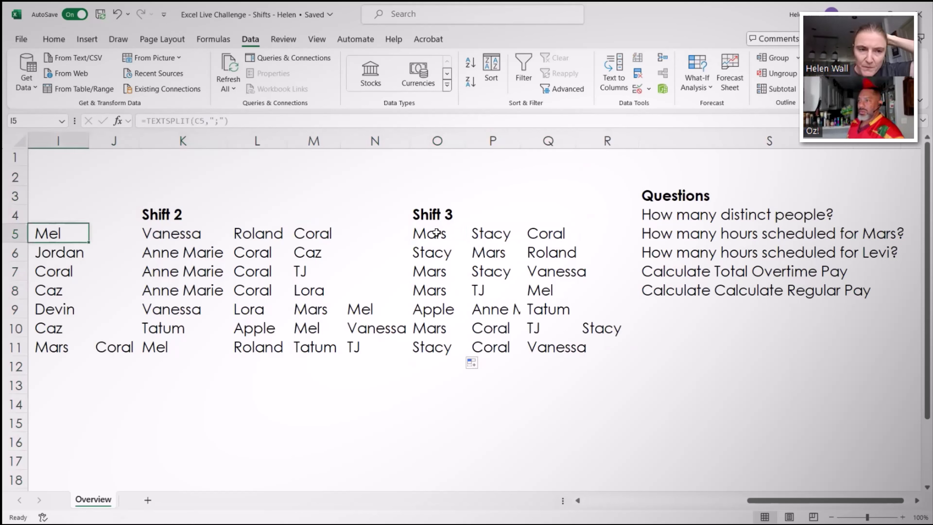
key("Left")
key("Left")
key("Left")
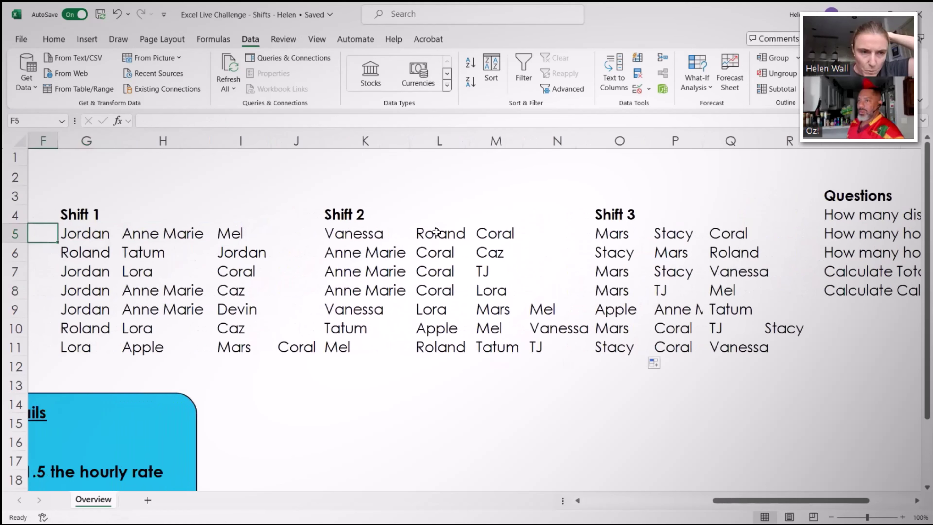
key("Right")
key("Right")
key("Right")
key("Left")
key("Left")
key("Left")
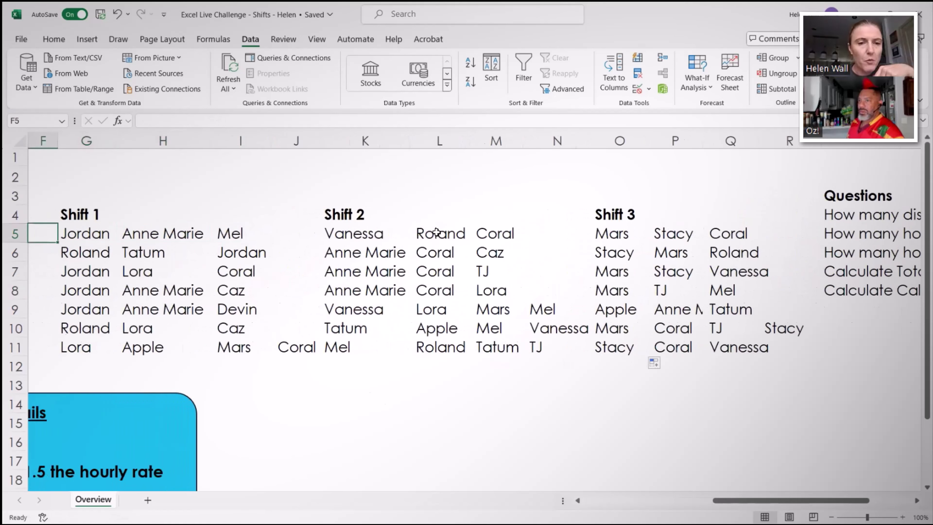
key("Left")
key("Right")
key("Right")
key("Right")
key("Right")
key("Right")
key("Right")
key("Right")
key("Right")
key("Right")
key("Right")
key("Right")
key("Right")
key("Right")
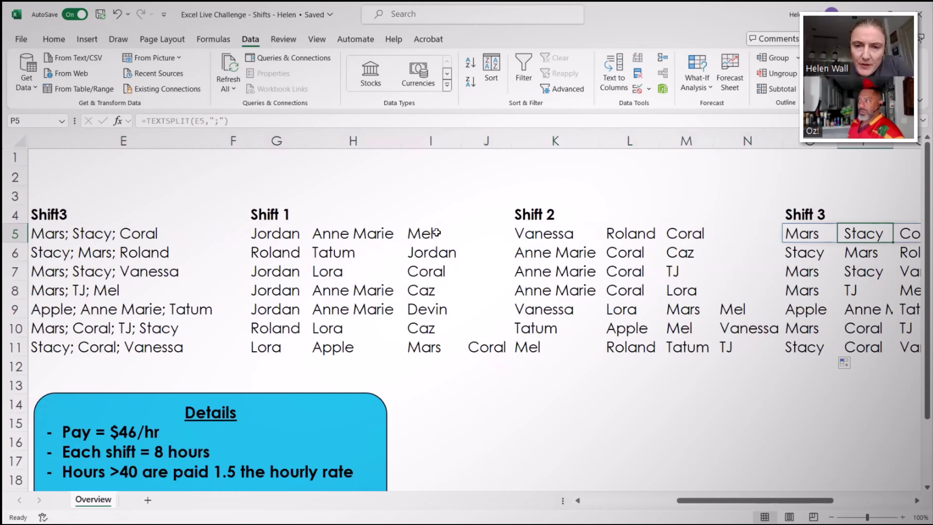
key("Left")
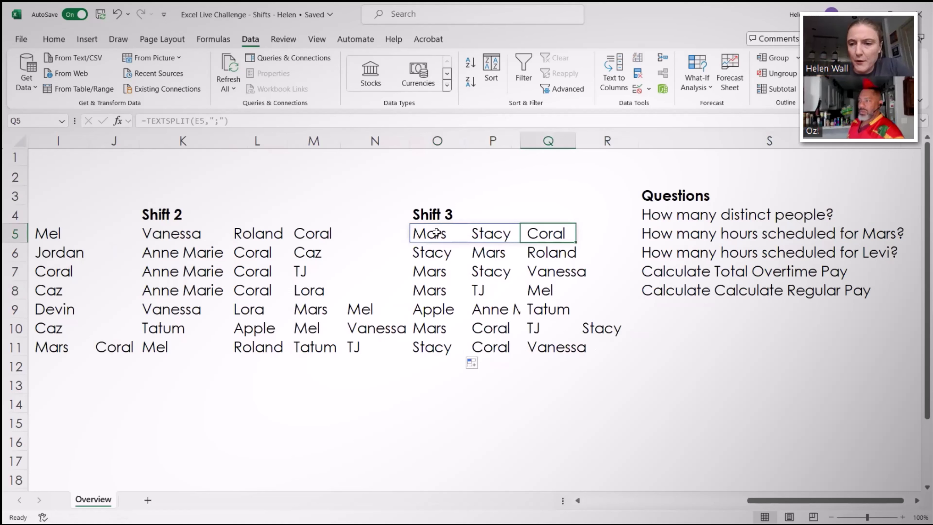
key("Left")
key("Left")
key("Left")
key("Left")
key("Left")
key("Left")
key("Left")
key("Left")
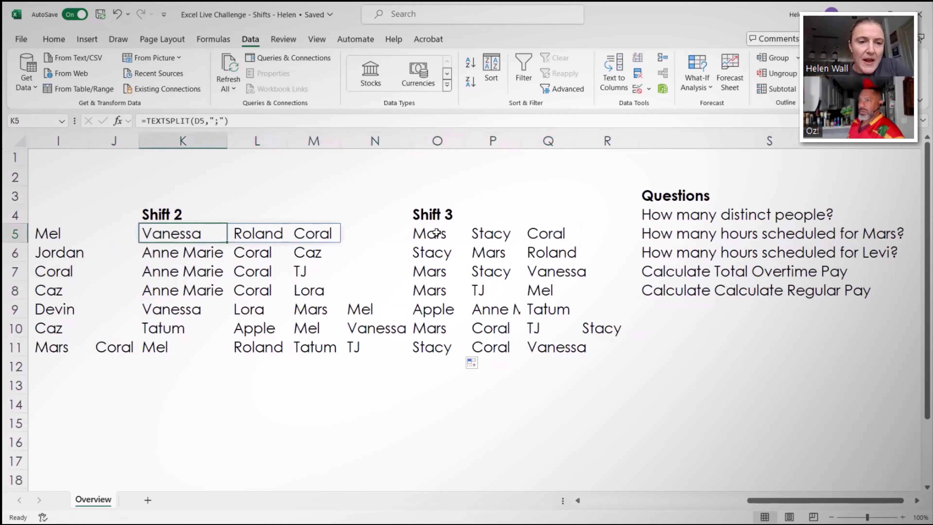
key("Left")
key("Left")
key("Left")
key("Left")
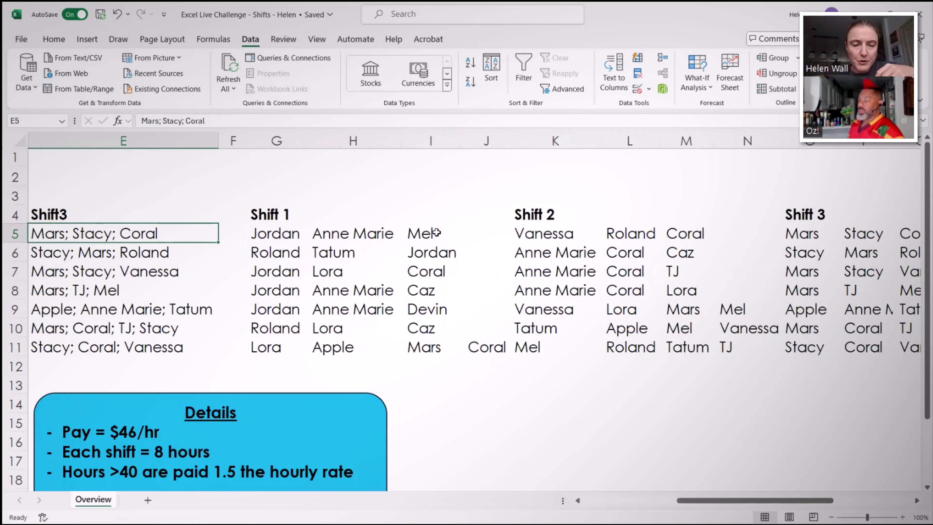
Copy the original schedule range B4:E11, including the DAY and shift headers.
key("Left")
key("Left")
key("Left")
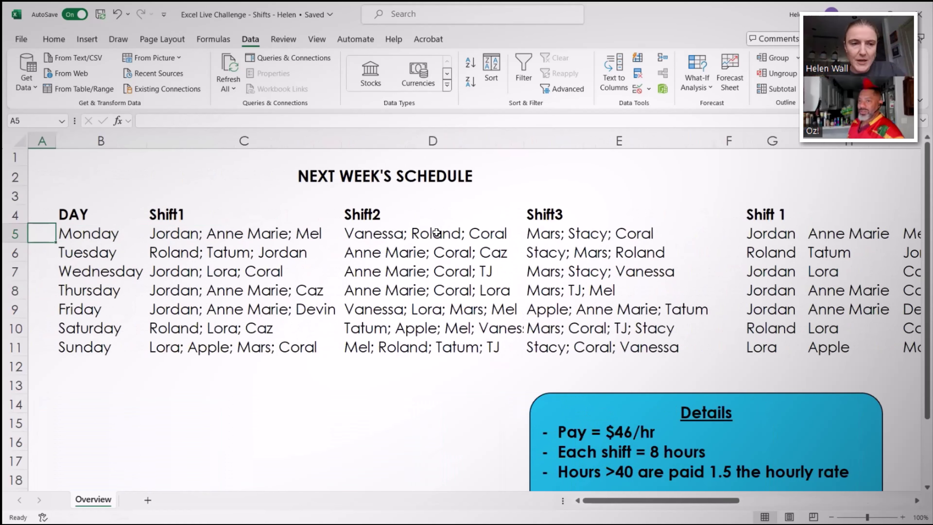
key("Up")
key("shift+Down")
key("shift+Down")
key("shift+Down")
key("shift+Down")
key("shift+Down")
key("shift+Down")
key("shift+Down")
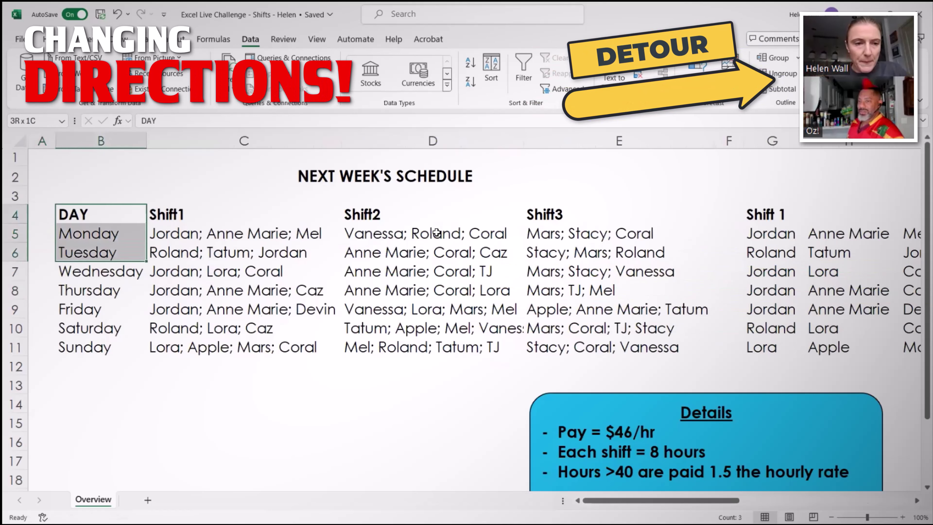
key("shift+Right")
key("shift+Right")
key("shift+Right")
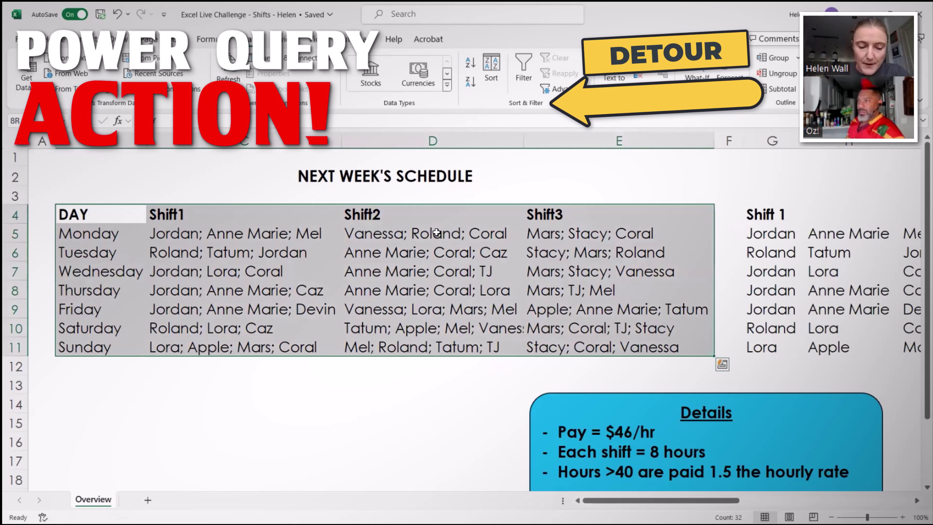
key("ctrl+c")
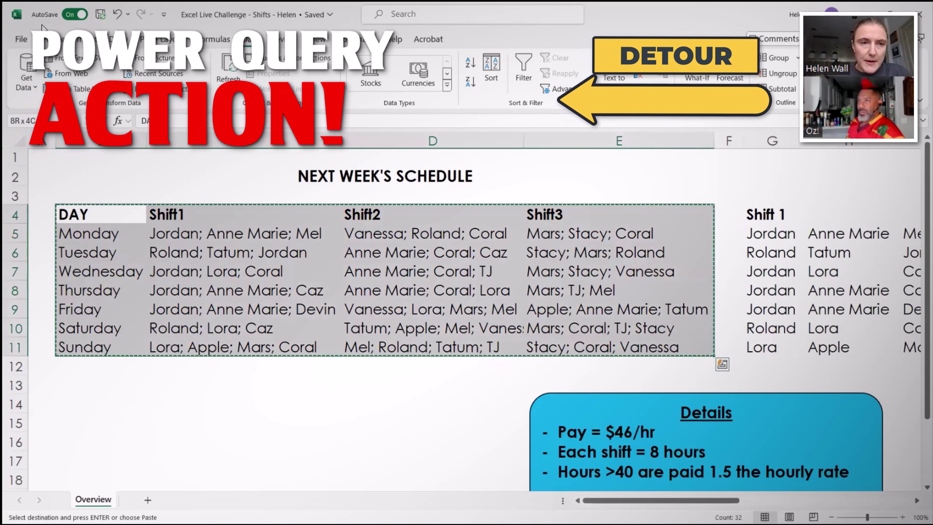
Launch the Power Query Editor and create a manually entered table from the copied schedule, keeping the name Table.
left_click(55, 41)
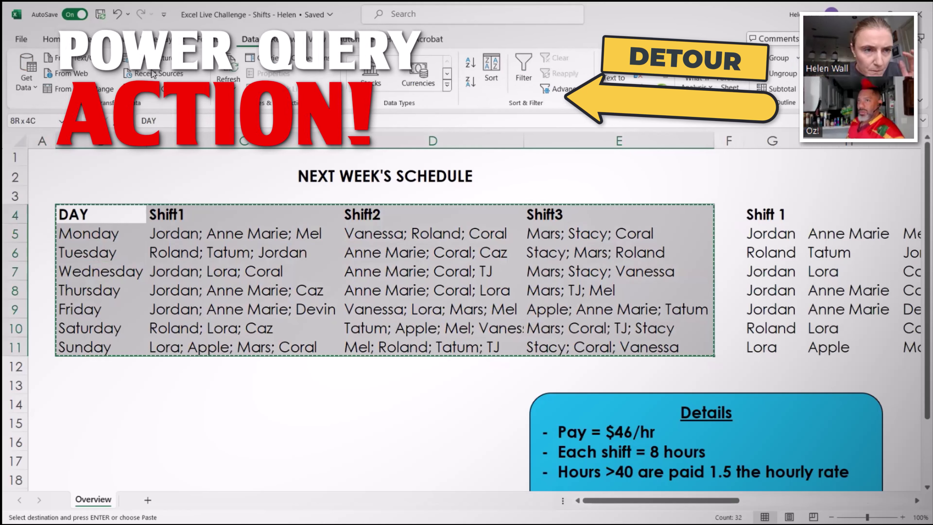
left_click(251, 39)
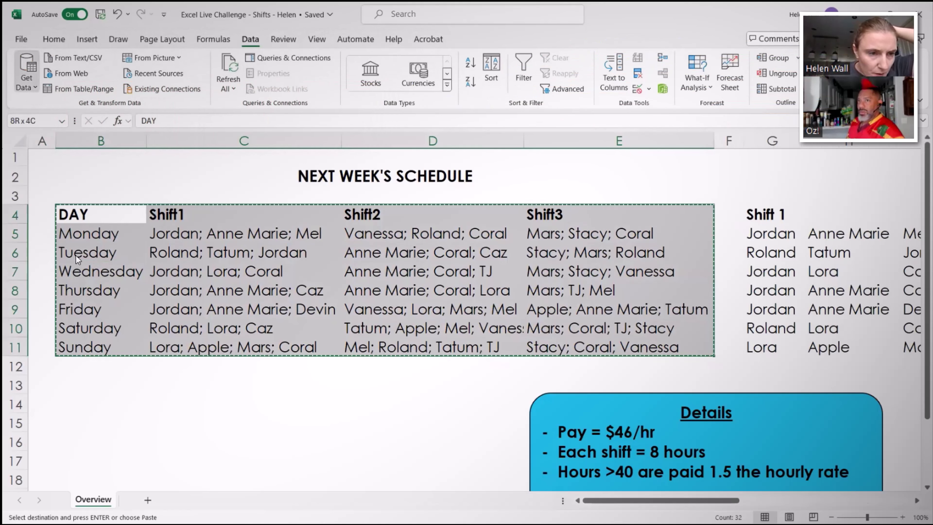
left_click(27, 79)
left_click(363, 180)
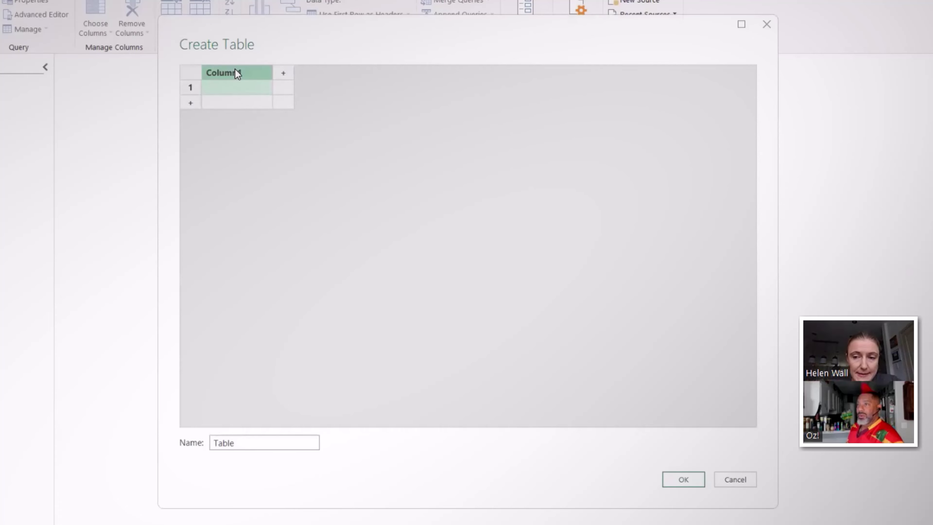
key("ctrl+v")
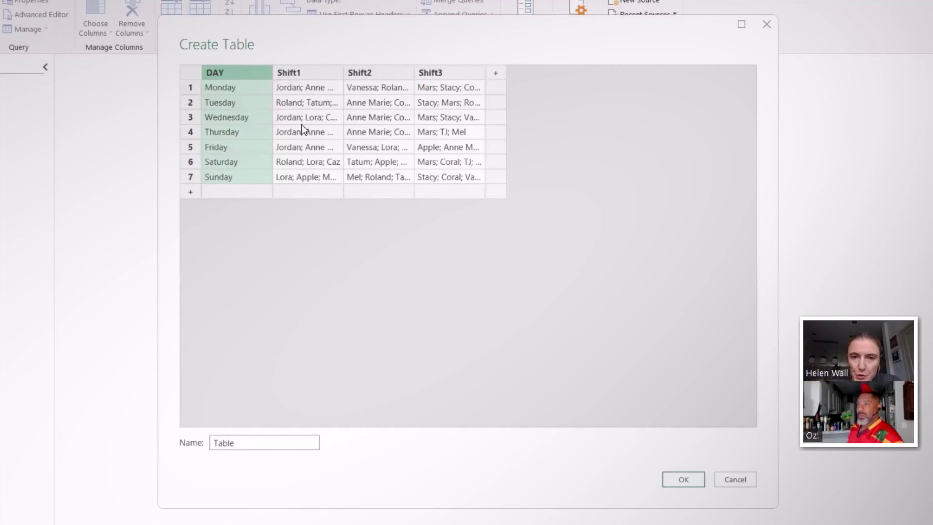
left_click(685, 483)
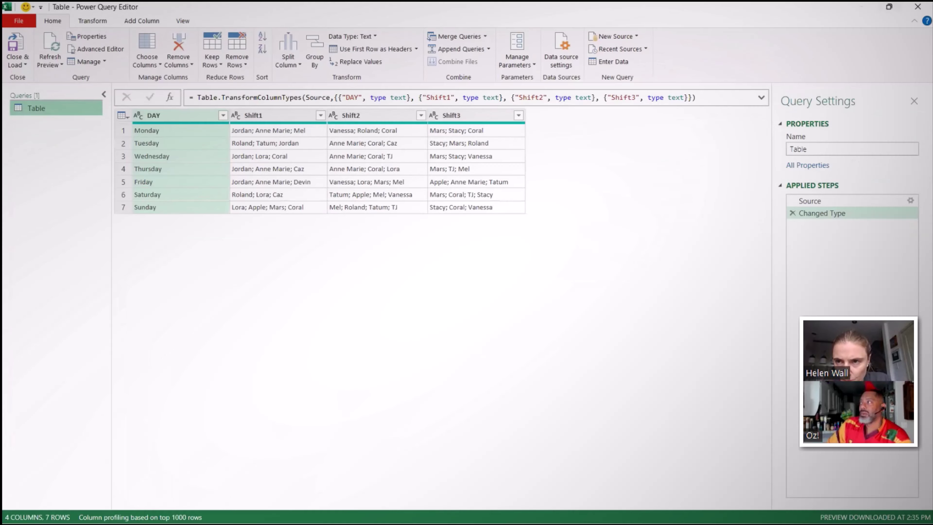
key("super+Down")
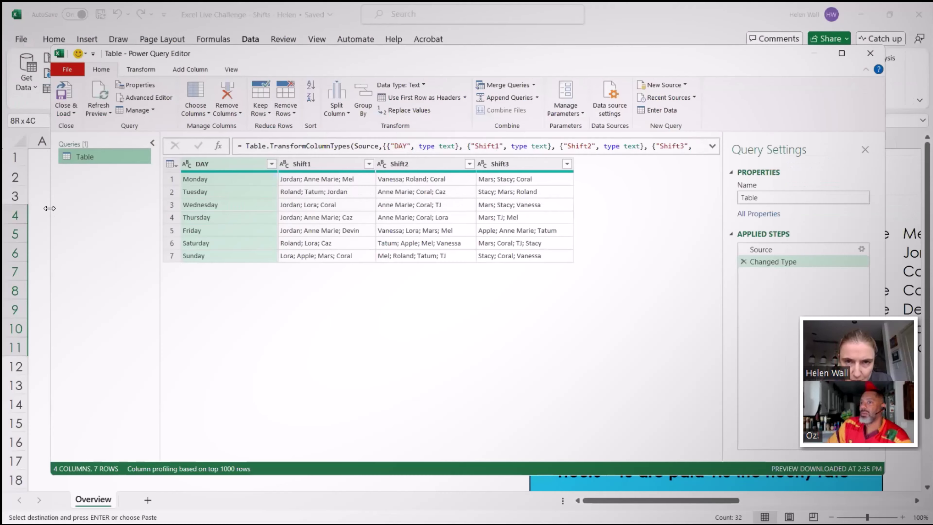
left_click_drag(49, 208, 411, 209)
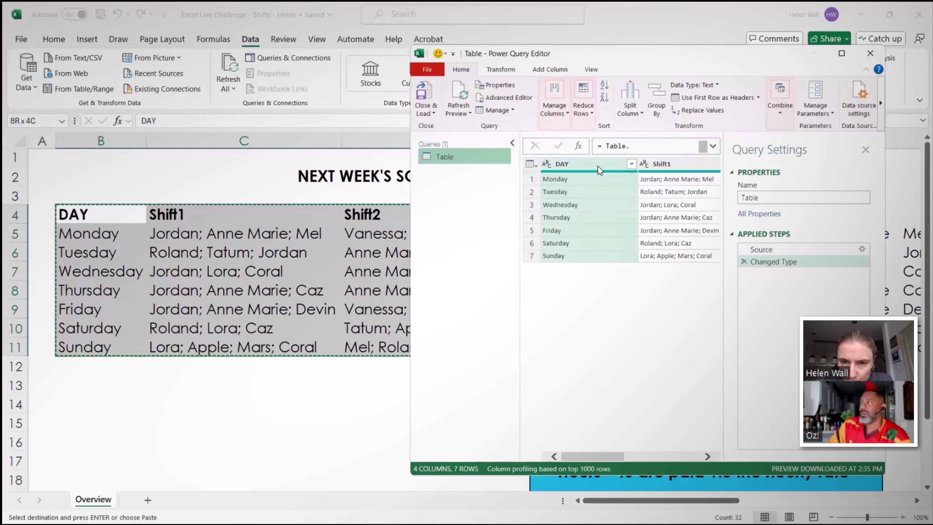
left_click_drag(839, 63, 466, 66)
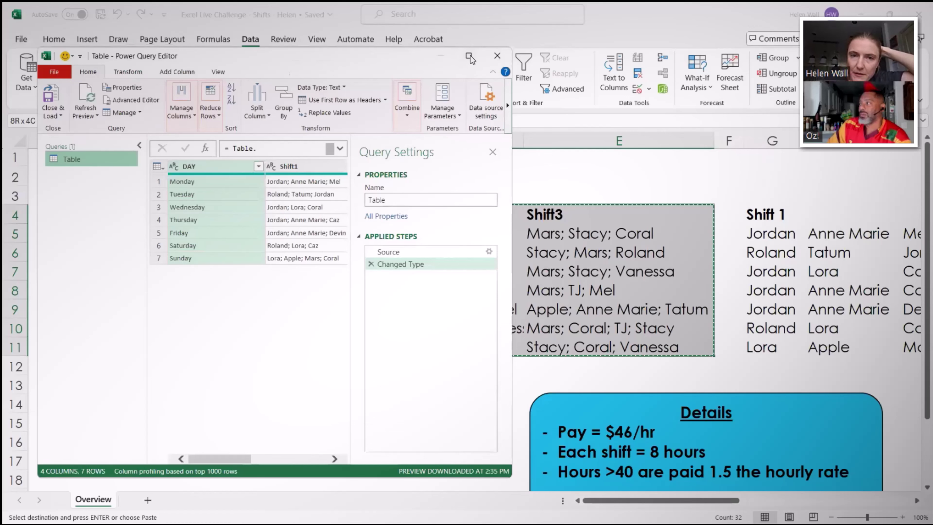
left_click(469, 57)
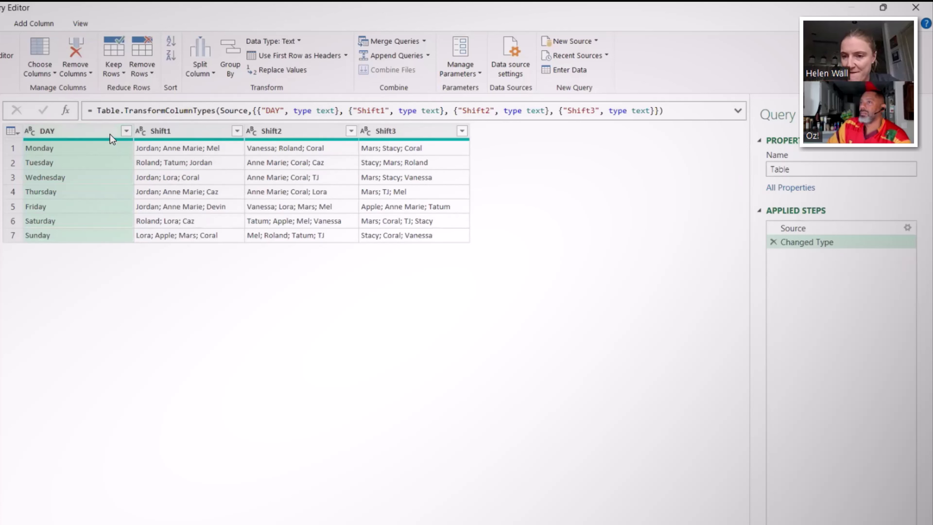
Unpivot all columns other than DAY in the schedule query.
right_click(81, 132)
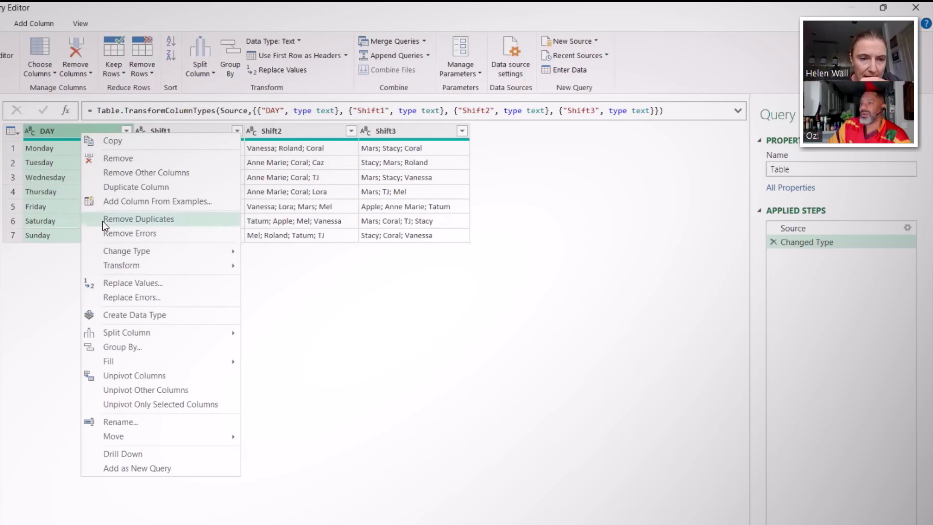
left_click(142, 395)
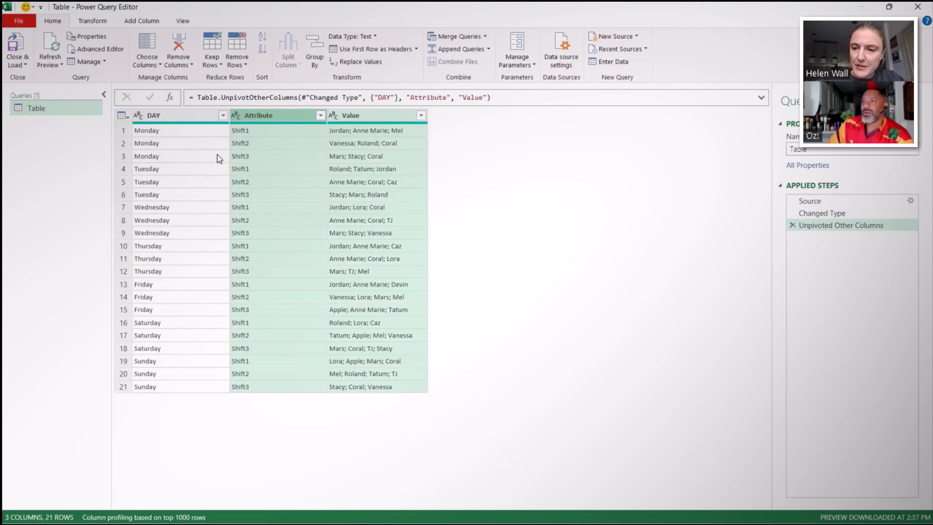
Split the Value column by the semicolon delimiter at each occurrence.
left_click(369, 116)
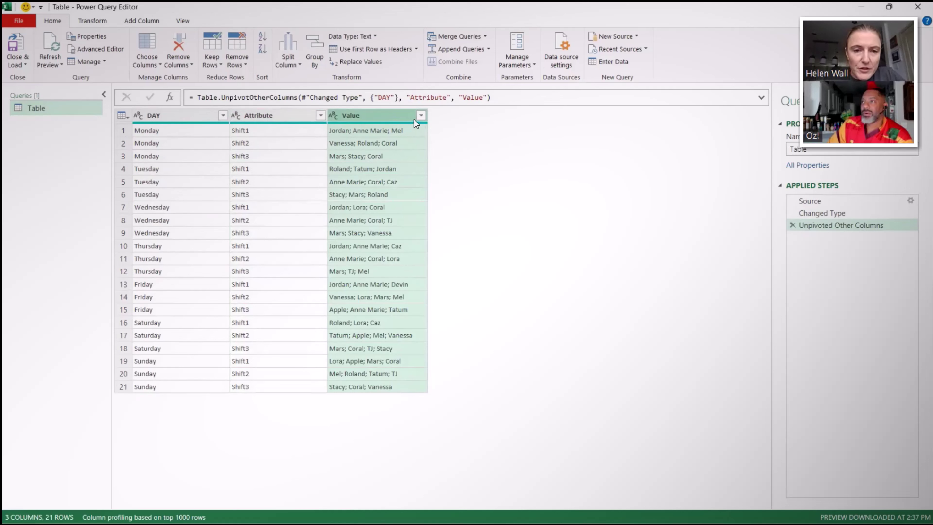
left_click(291, 66)
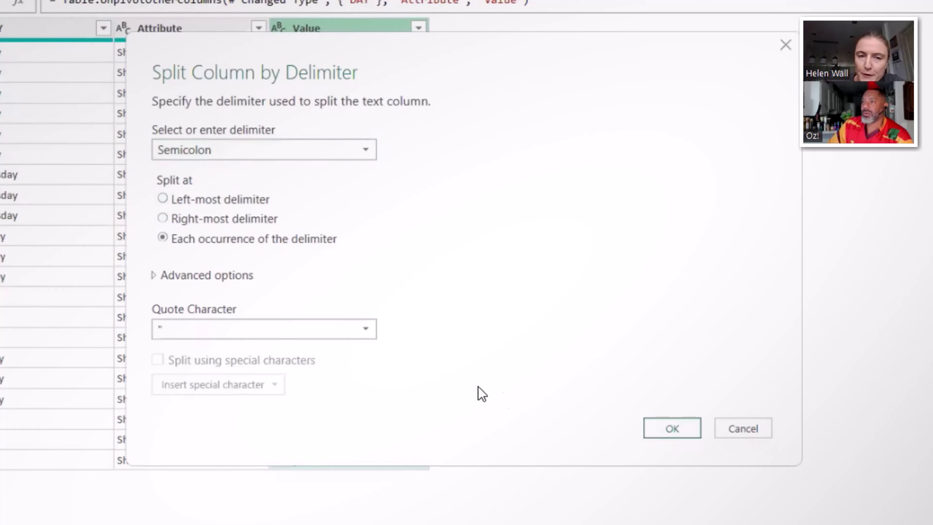
left_click(679, 429)
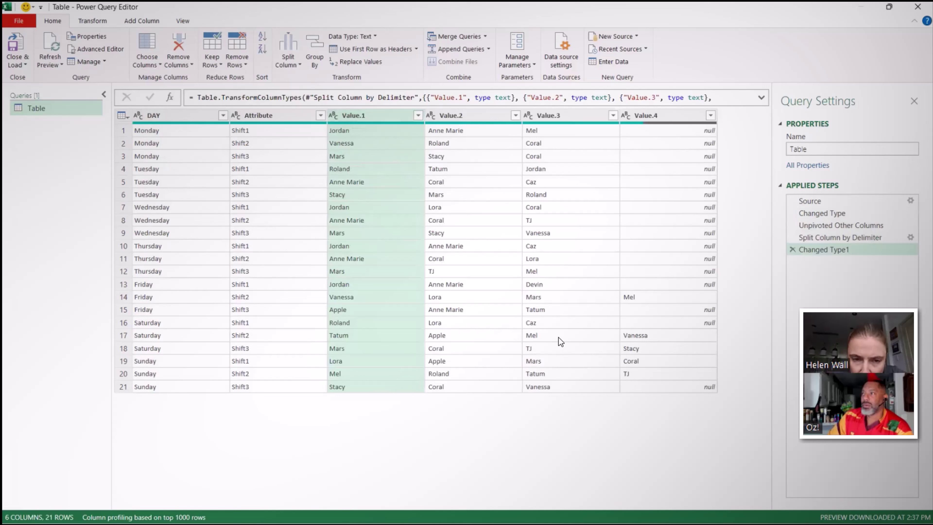
Inspect the Value.3 entry in row 17 for stray spaces and view the Split Column by Delimiter applied step.
left_click(558, 338)
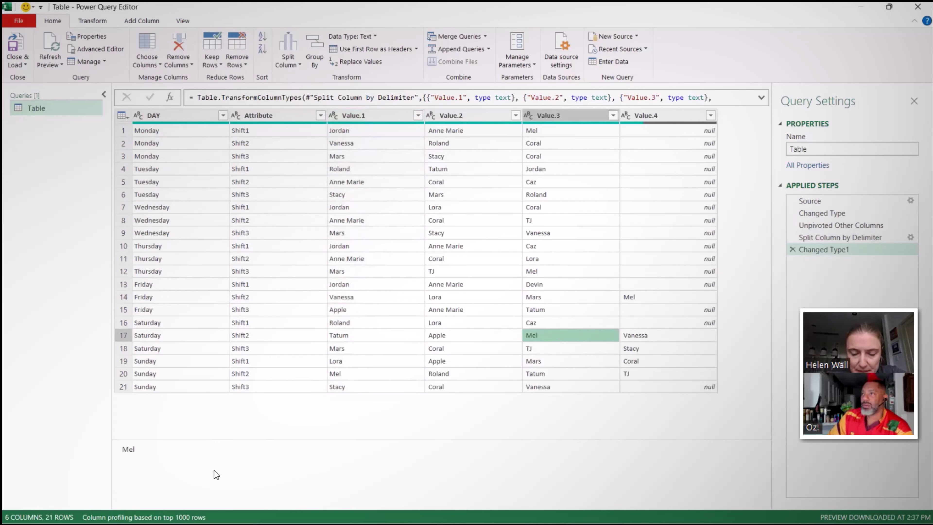
left_click_drag(138, 449, 118, 451)
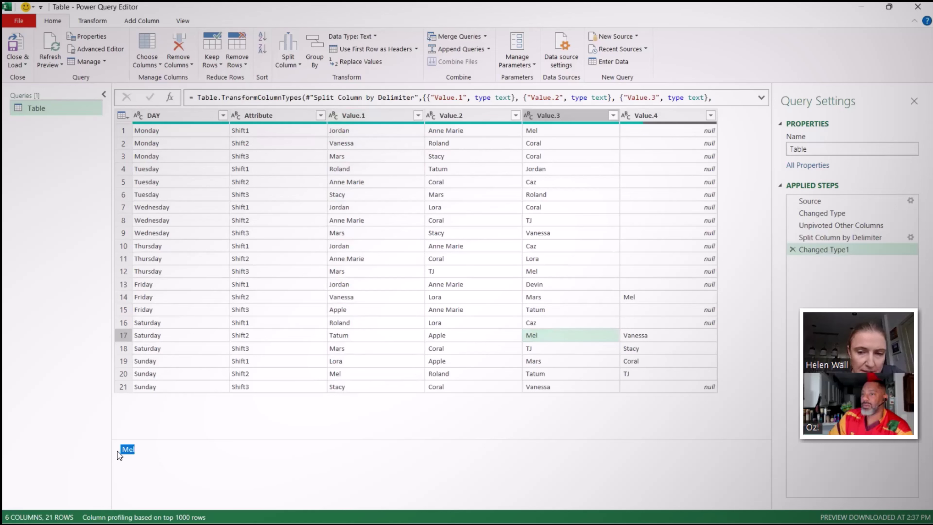
left_click(142, 451)
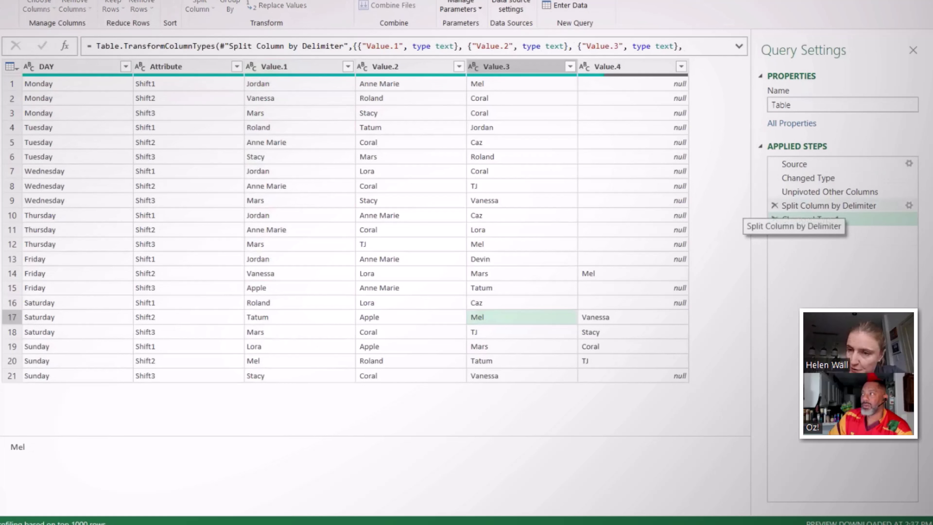
left_click(826, 206)
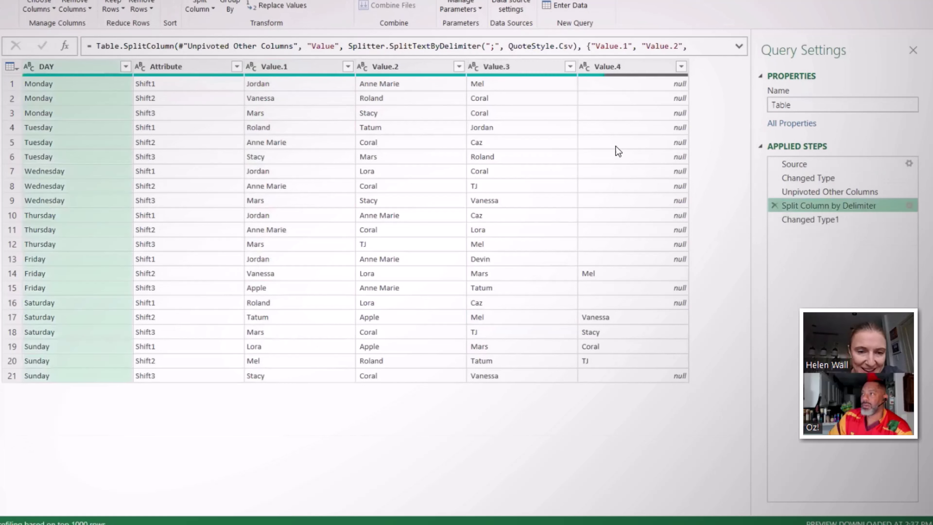
Change the delimiter in the Split Column by Delimiter formula to a semicolon followed by a space.
left_click(823, 192)
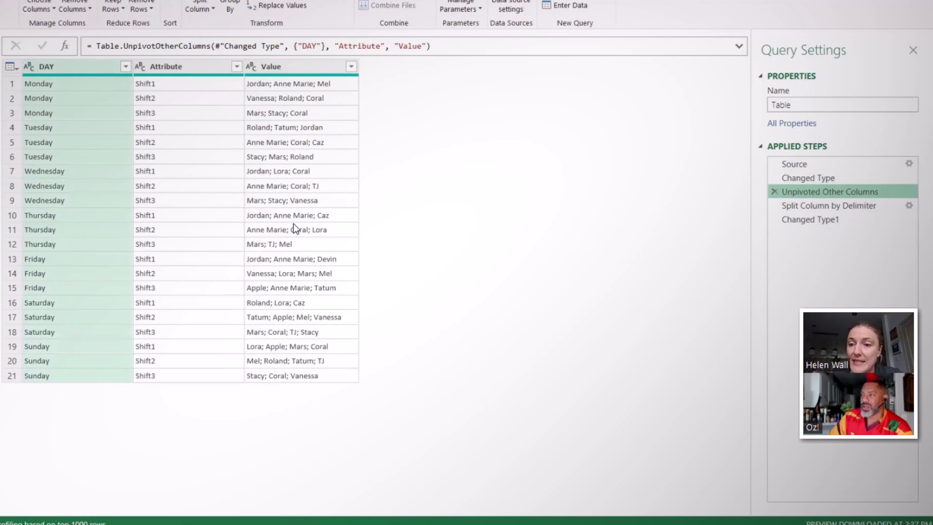
mouse_move(777, 219)
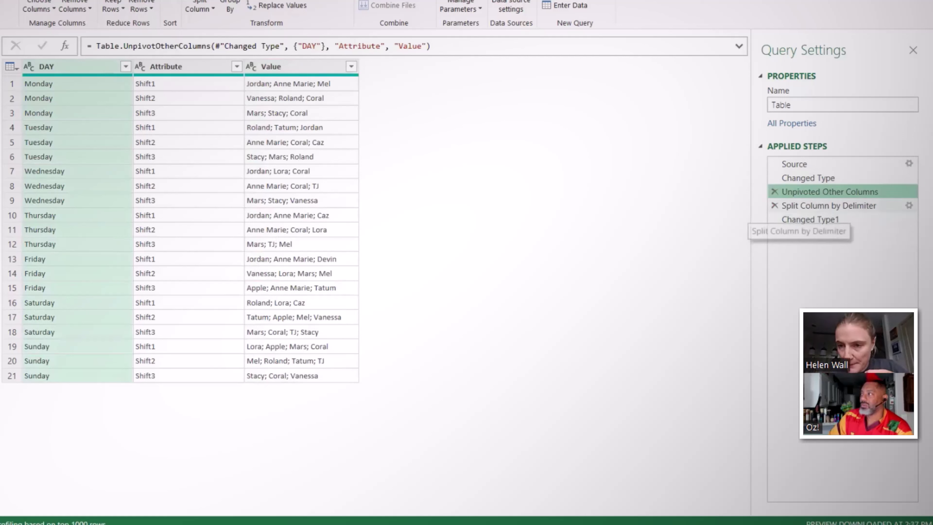
left_click(820, 205)
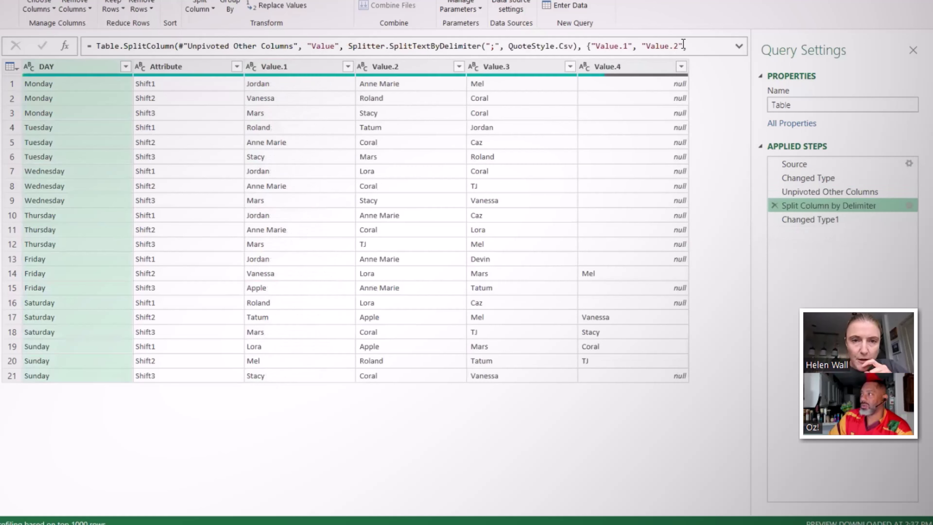
left_click(495, 46)
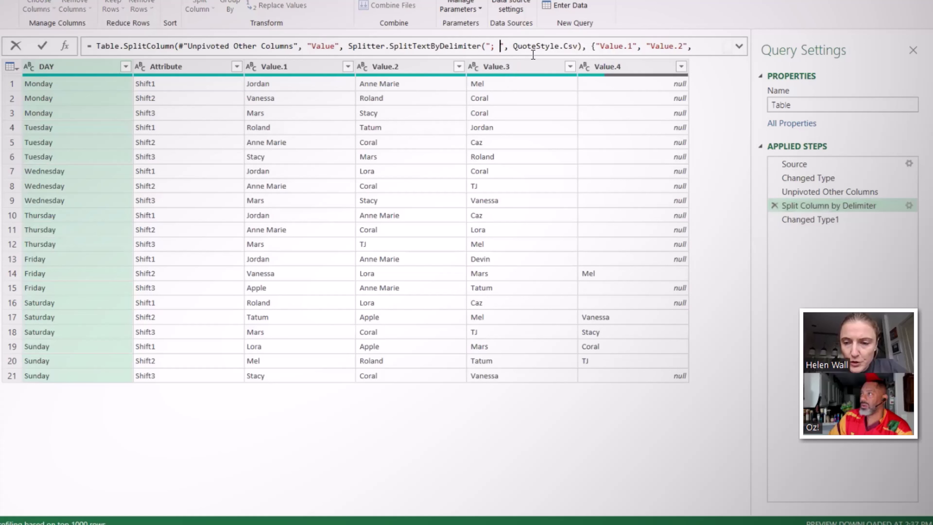
key("Return")
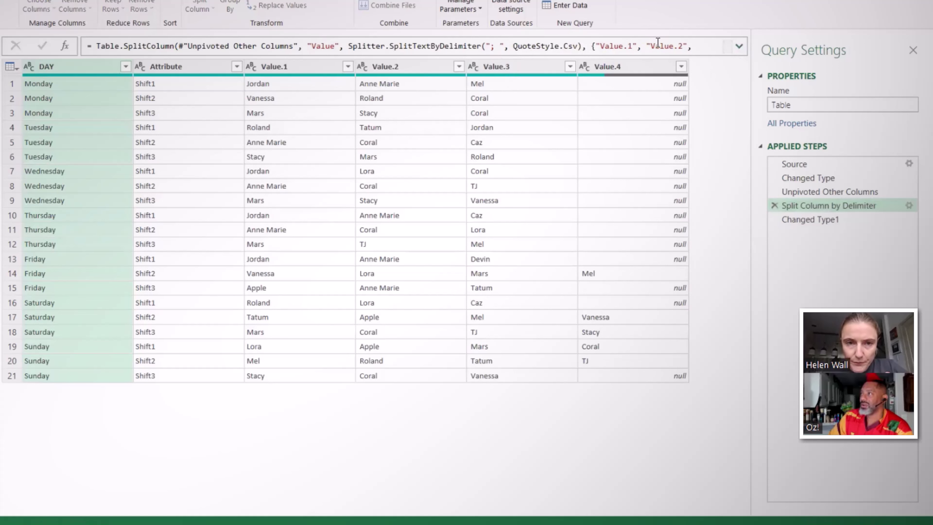
left_click(740, 46)
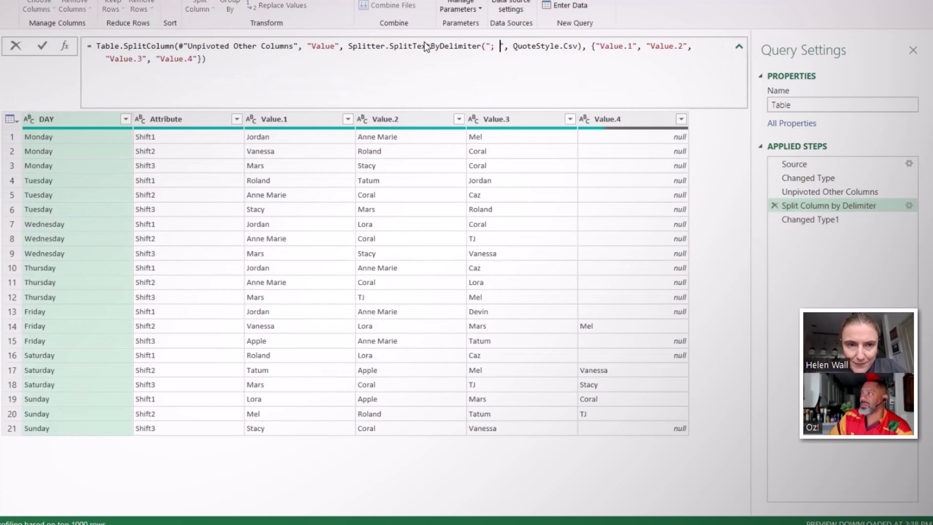
left_click(308, 61)
key("Return")
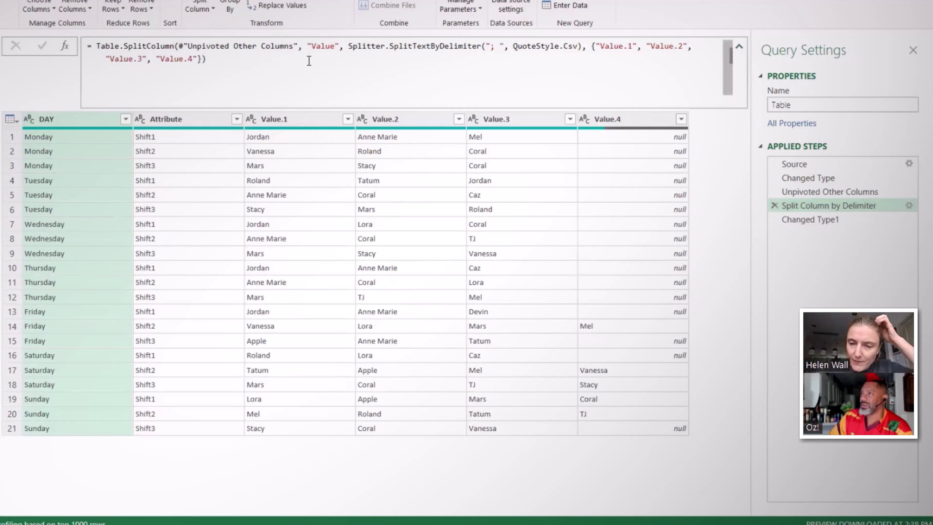
Delete the Changed Type1 applied step from the query.
left_click(810, 219)
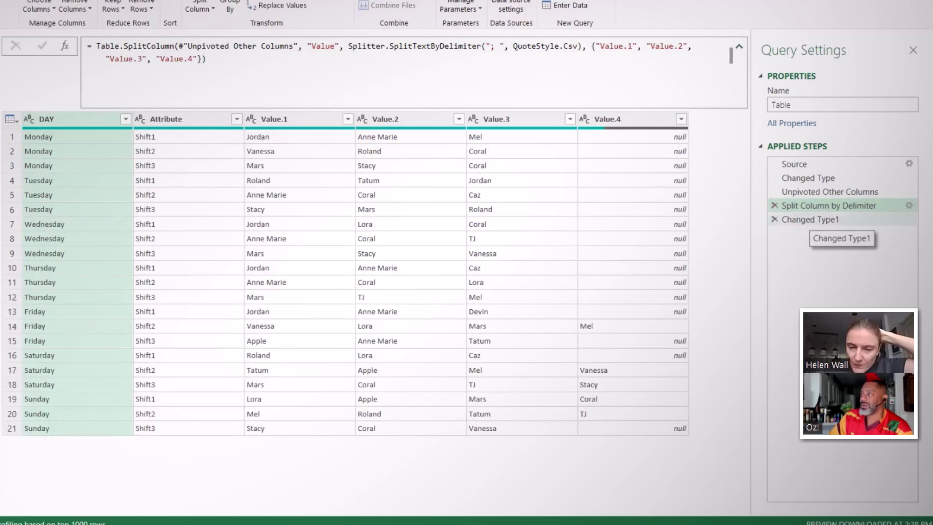
left_click(820, 219)
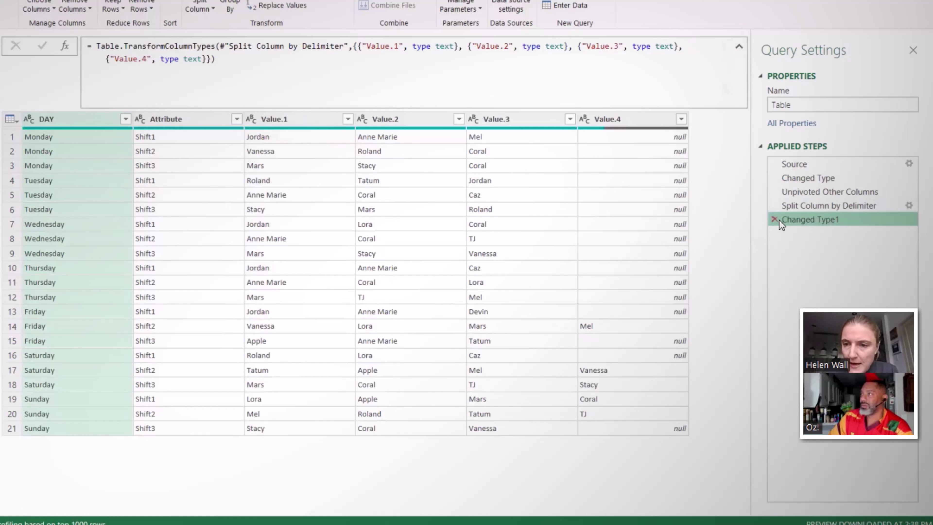
left_click(773, 220)
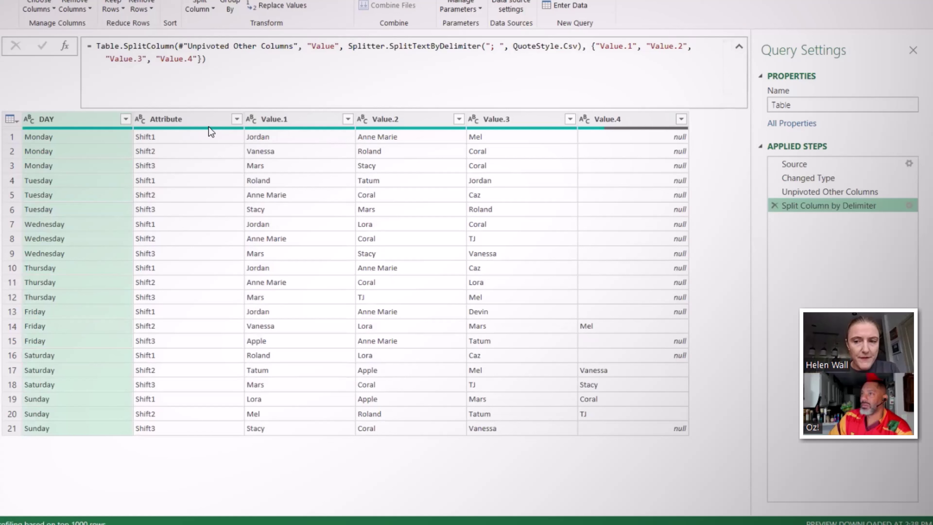
left_click(175, 121)
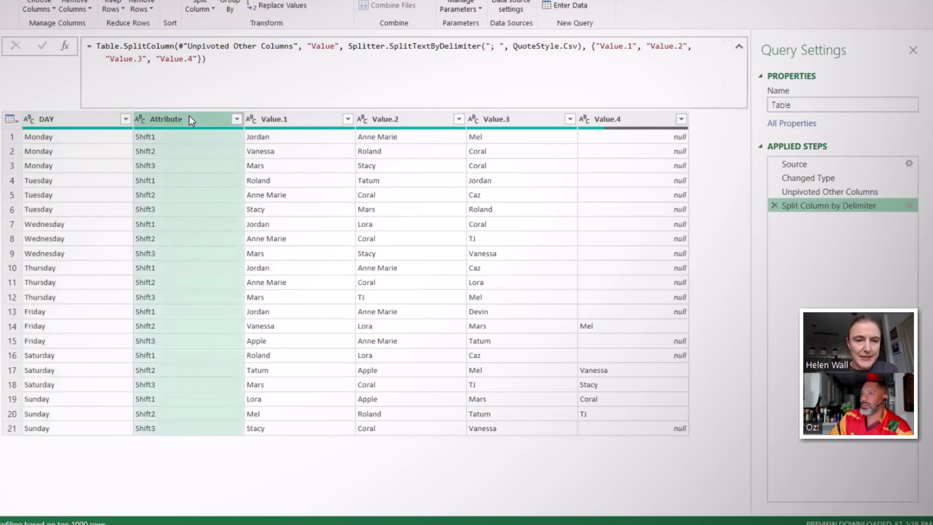
left_click(82, 122)
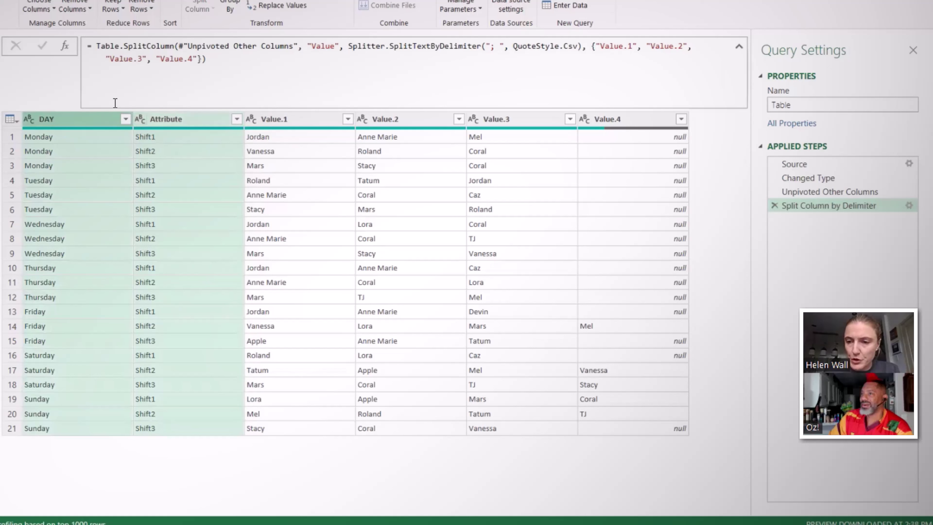
right_click(172, 121)
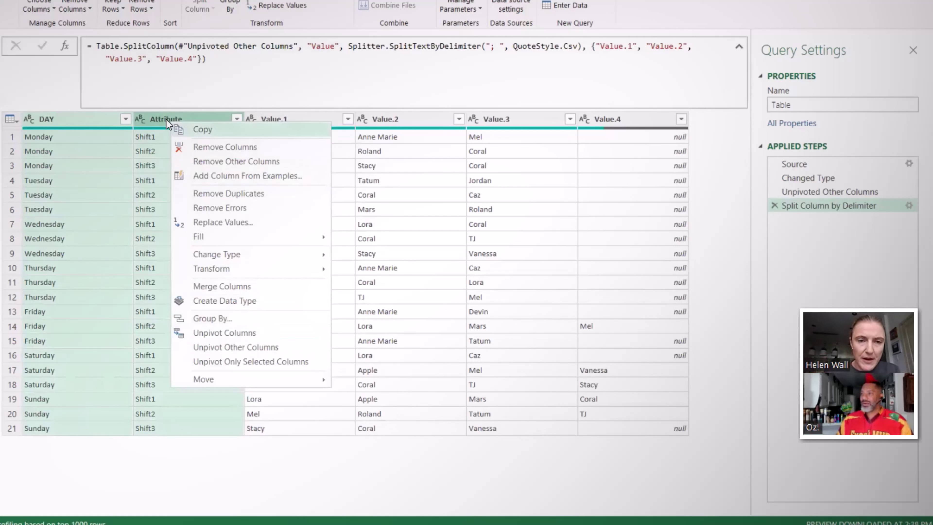
left_click(155, 120)
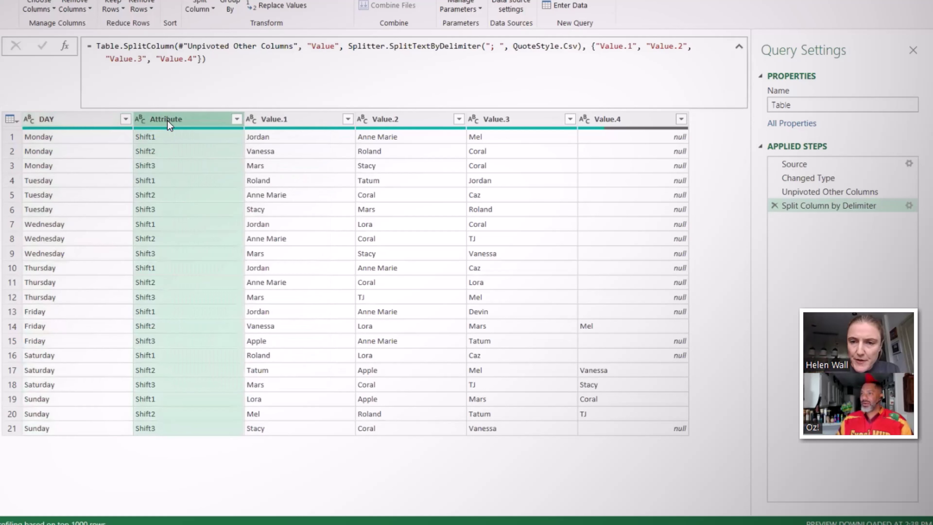
Rename the Attribute column to Shift.
double_click(170, 120)
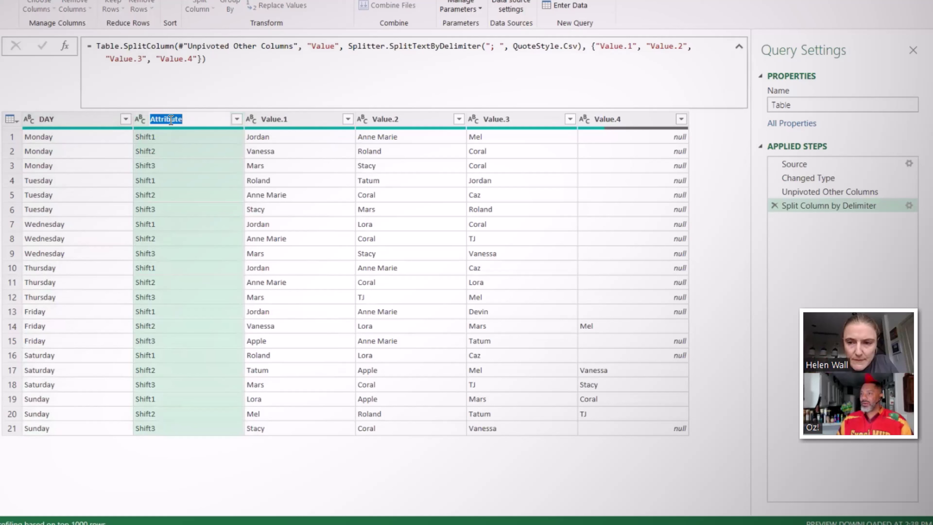
type("Shift")
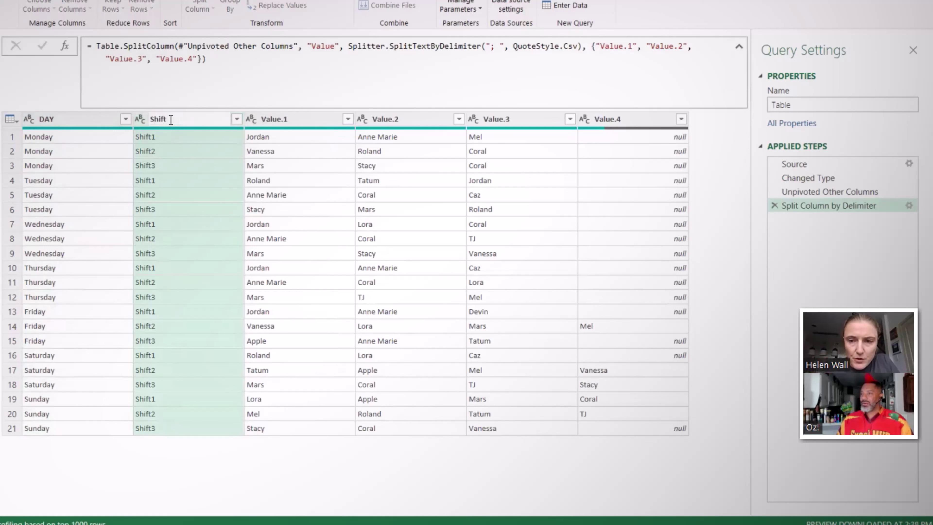
key("Return")
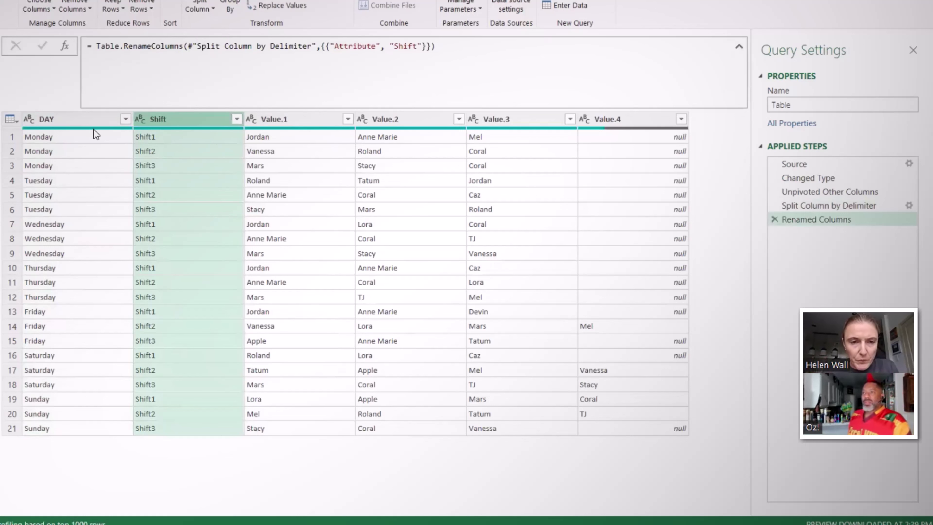
Unpivot all columns other than DAY and Shift.
left_click(92, 120)
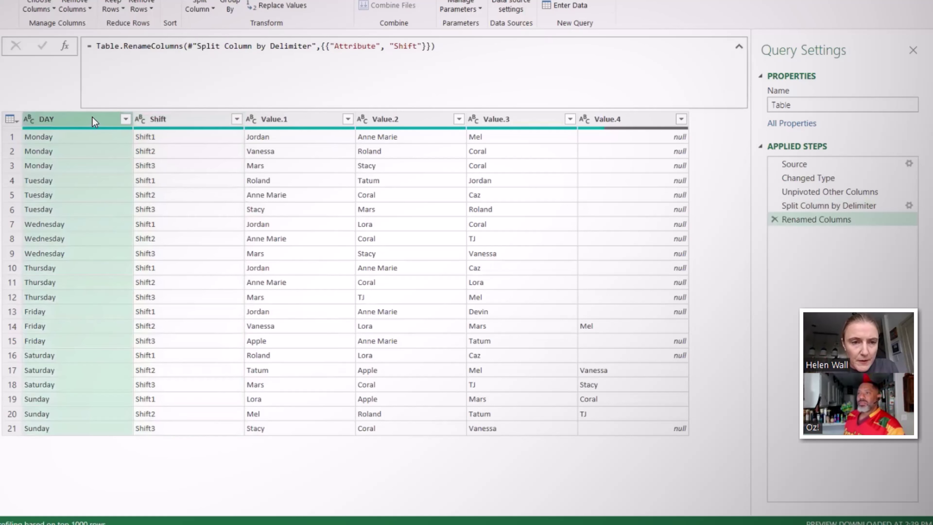
left_click(195, 118, "ctrl")
right_click(195, 118)
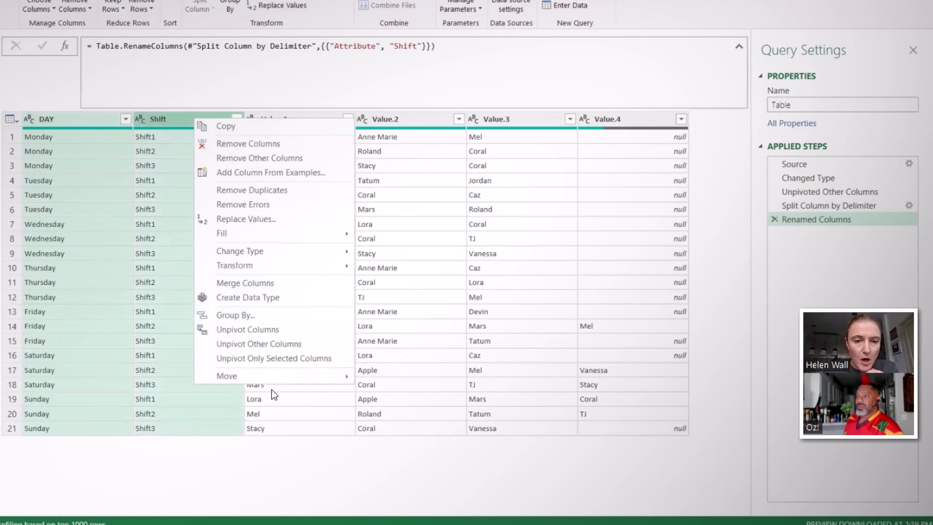
left_click(280, 347)
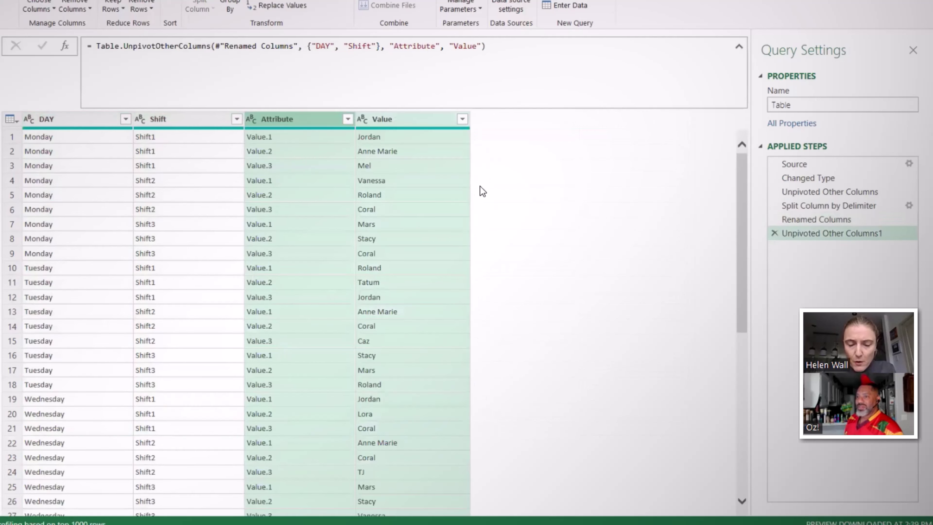
Check the unpivoted rows down to the Value.4 entry for Friday, Shift2, and remove the Attribute column.
left_click(274, 125)
left_click(184, 121)
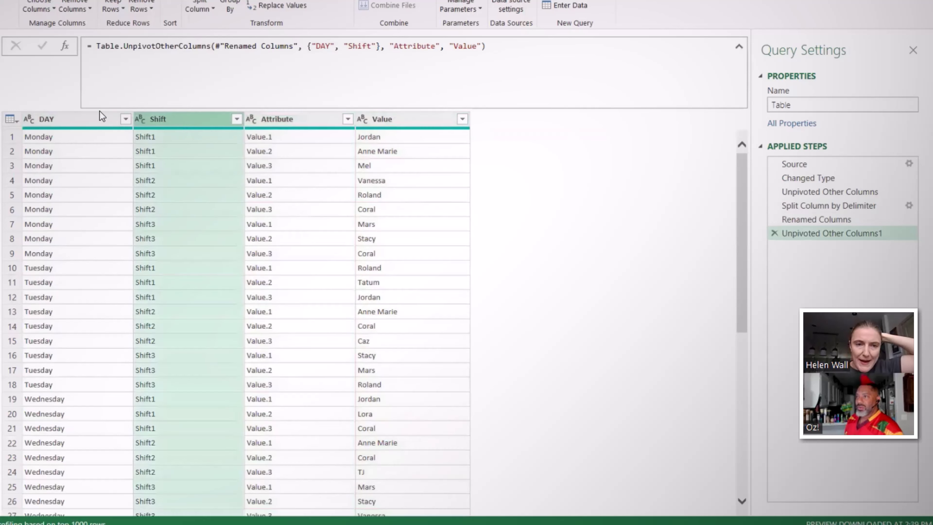
left_click(99, 123)
left_click(175, 115)
left_click(275, 122)
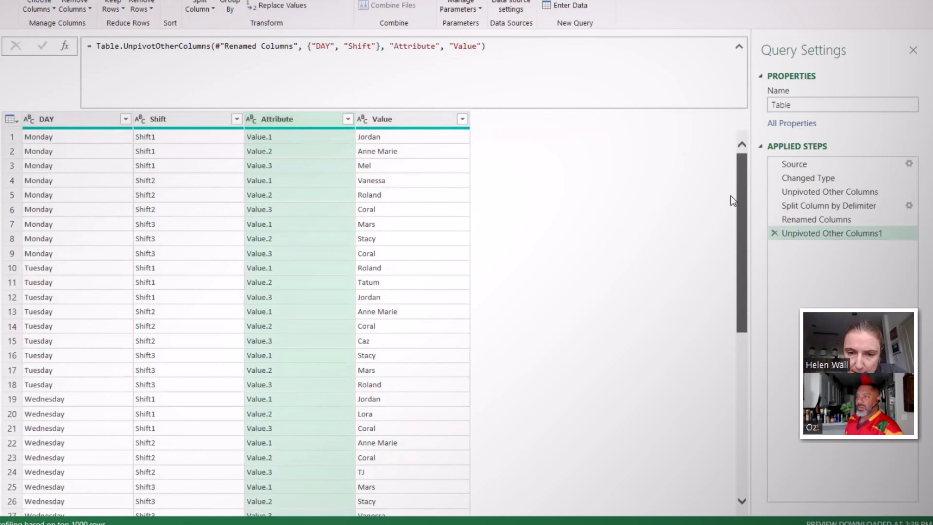
scroll(730, 196, "down", 3)
scroll(719, 241, "down", 4)
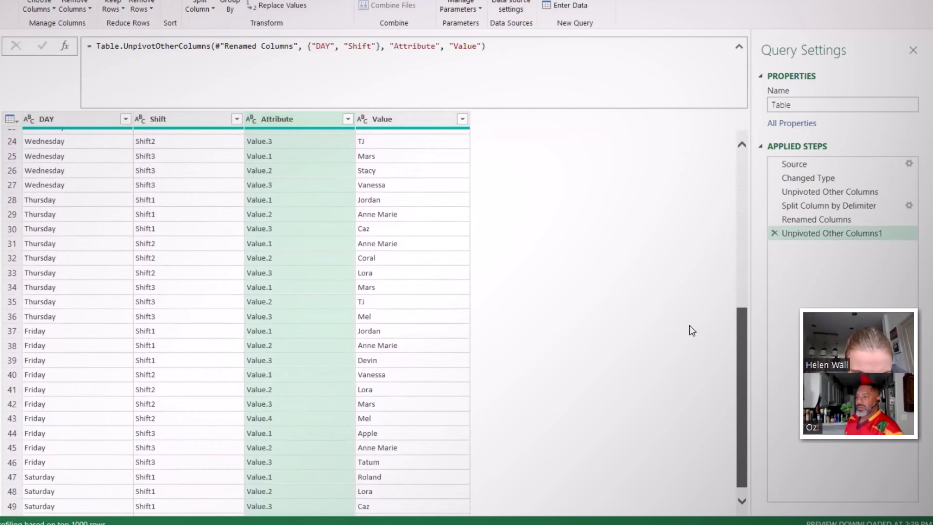
left_click(278, 421)
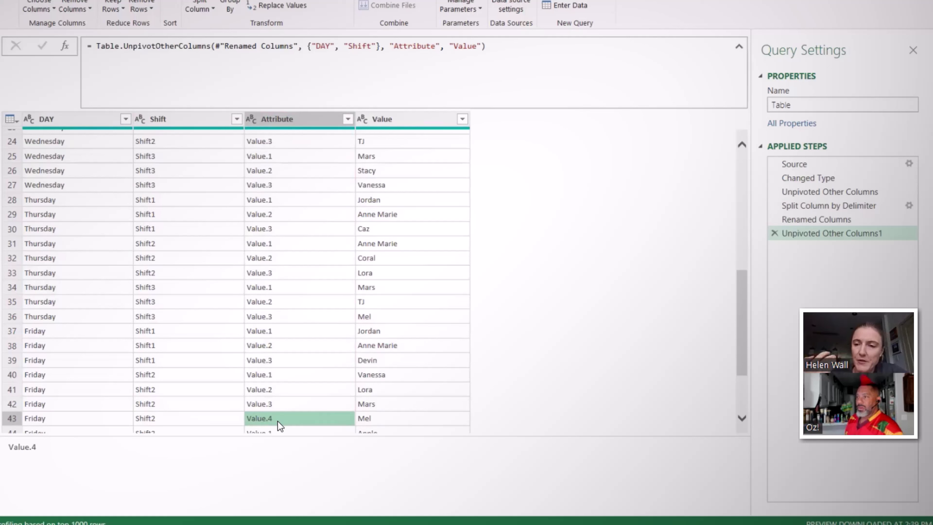
left_click(302, 119)
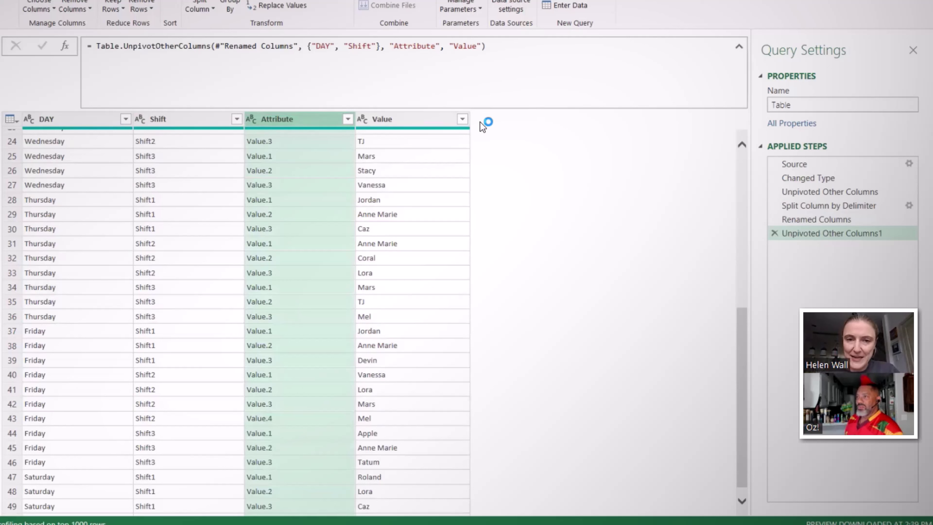
key("Delete")
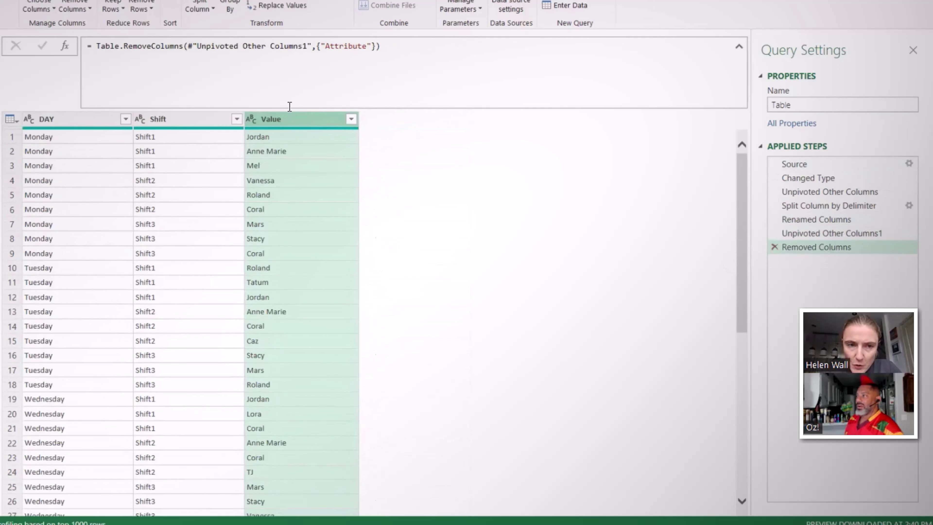
Rename the Value column to Personnel and load the query to a worksheet under the name Data.
double_click(281, 121)
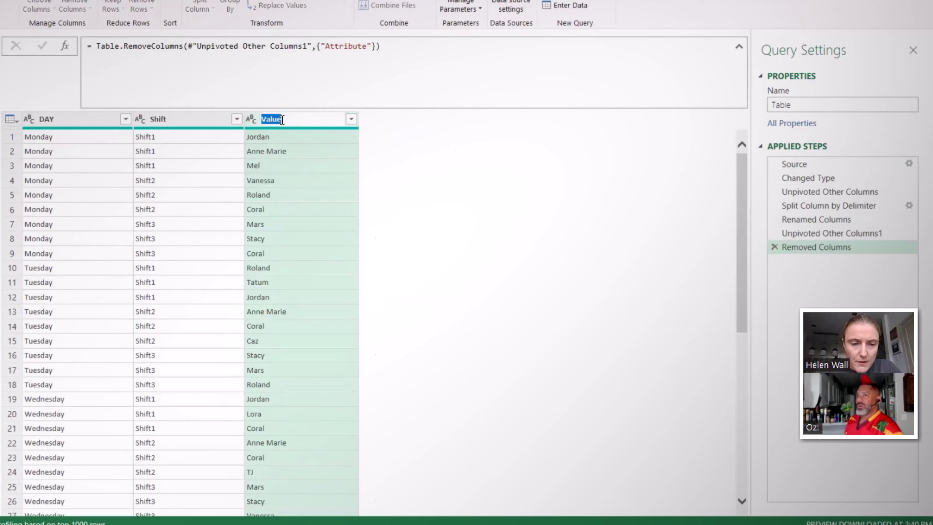
type("Per")
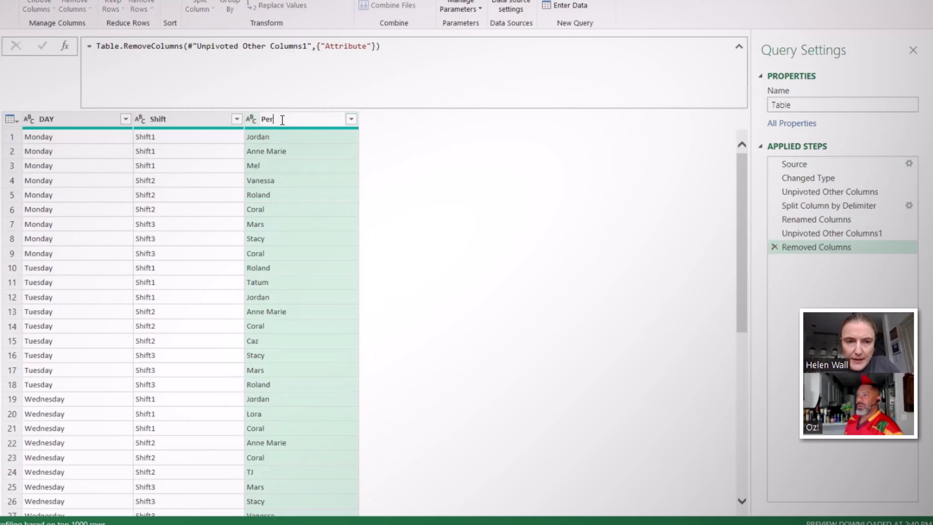
type("sonnel")
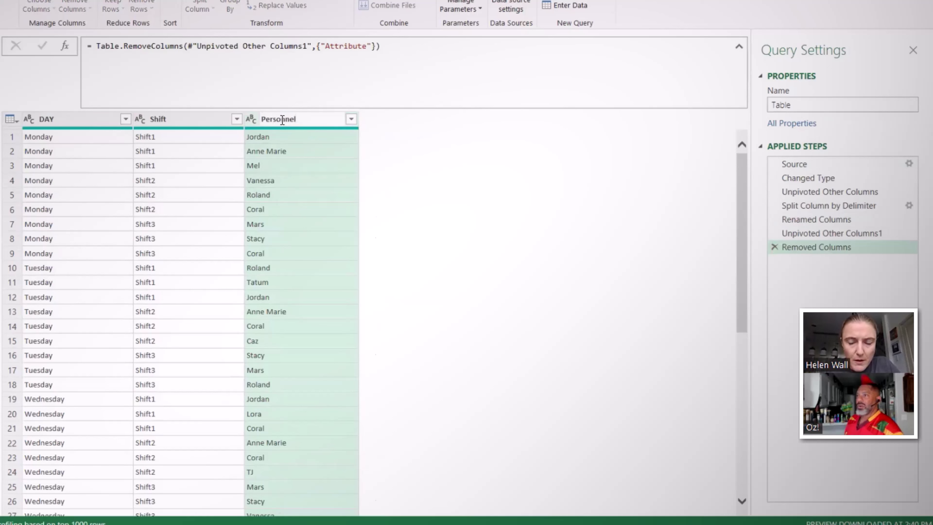
key("Return")
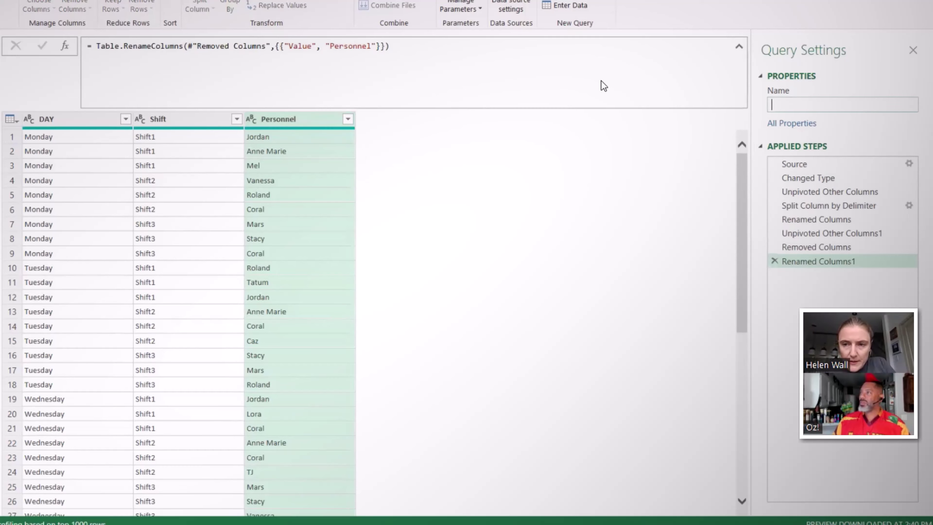
type("Data")
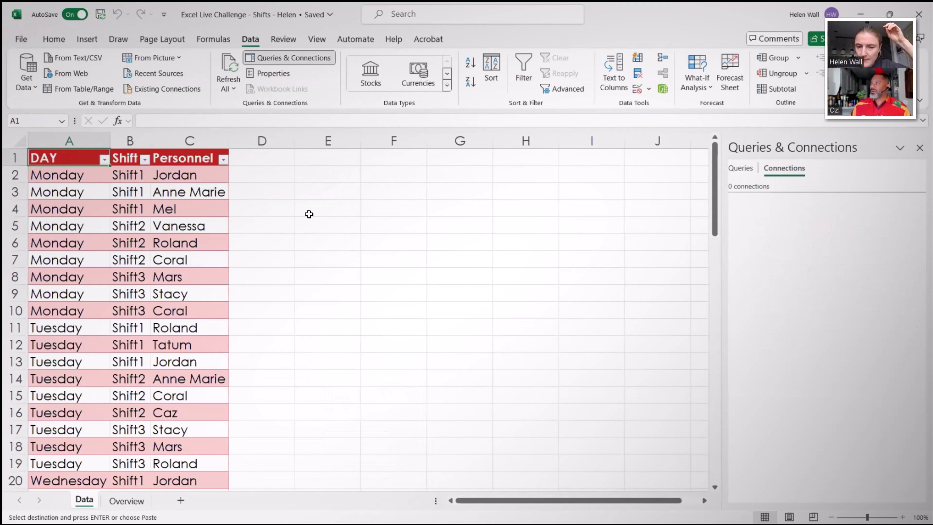
Insert a PivotTable based on the Data table, placed on a new worksheet.
left_click(129, 276)
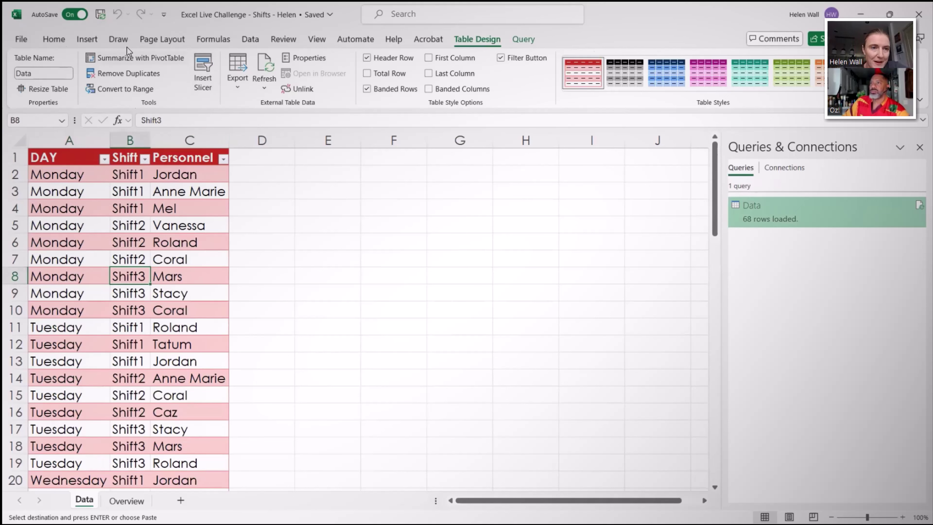
left_click(83, 40)
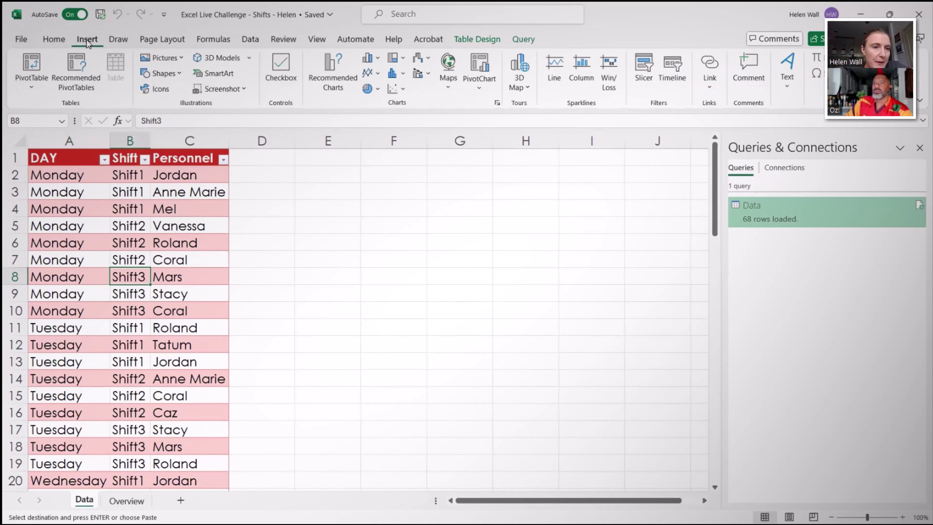
left_click(32, 70)
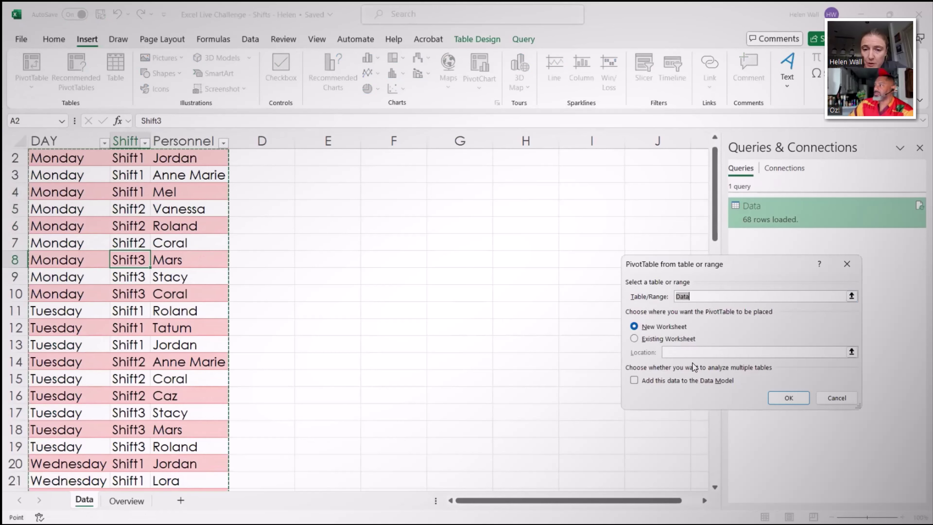
key("Return")
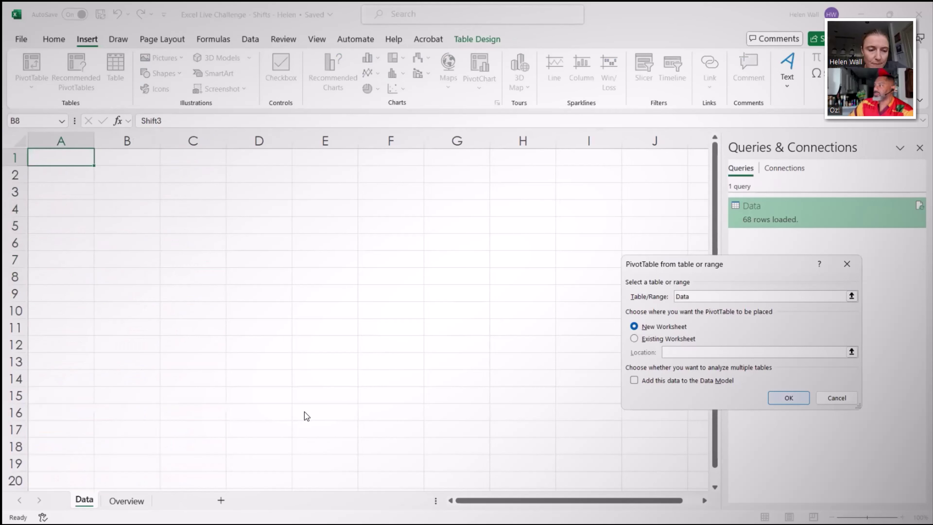
Rename the new PivotTable worksheet as Pivot.
double_click(87, 500)
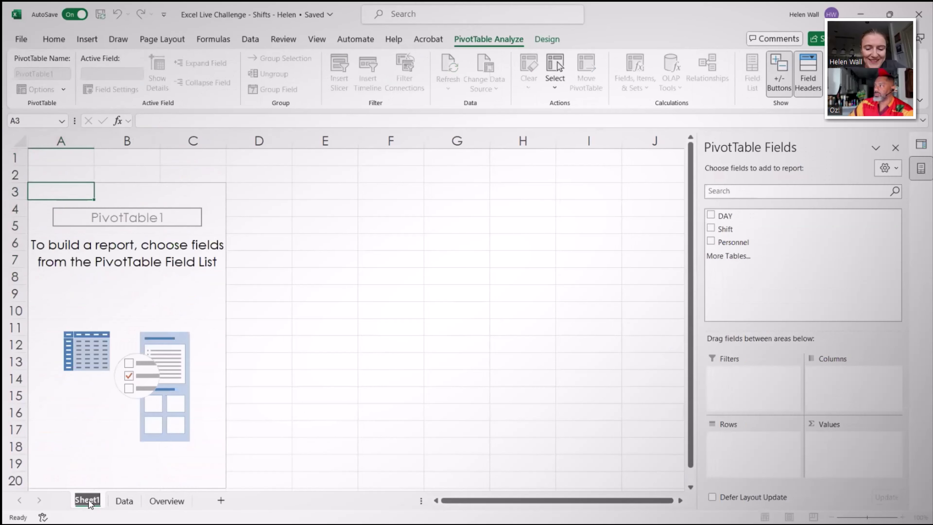
type("Pivot")
key("Return")
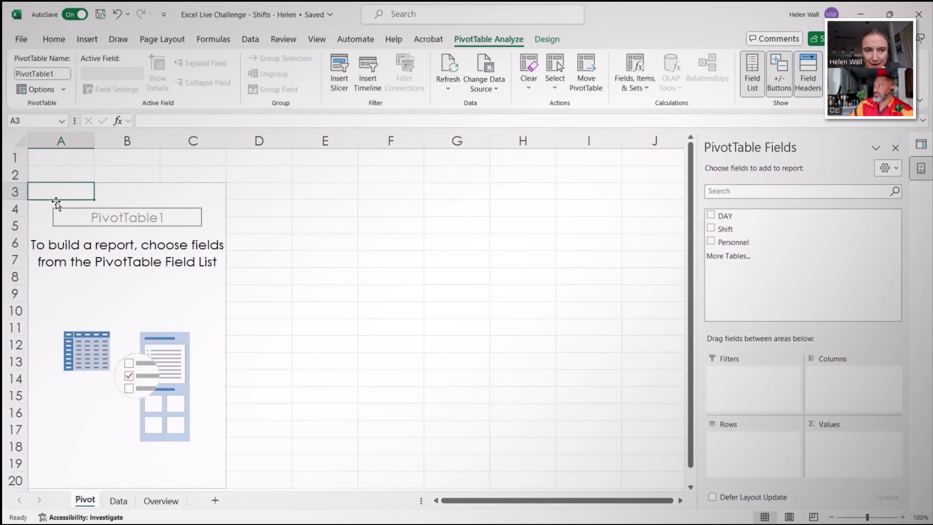
left_click(125, 257)
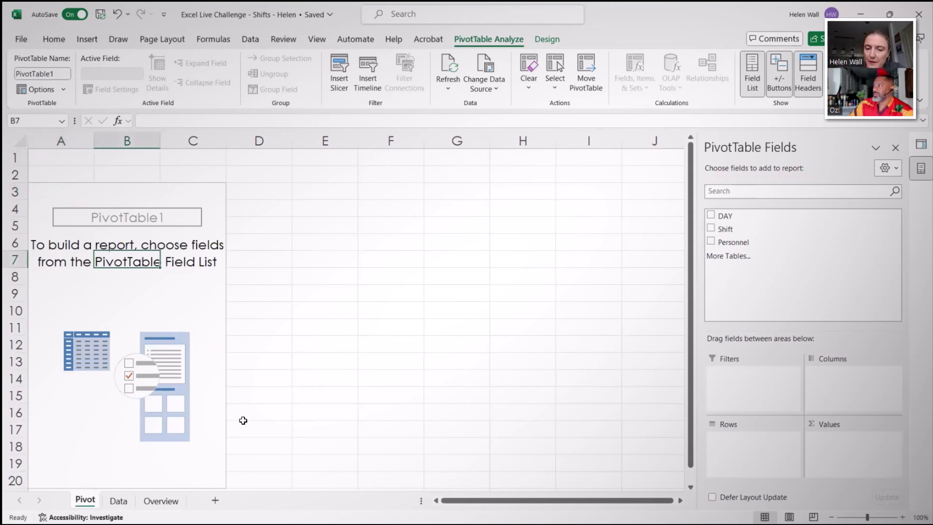
Review the Questions list beside the schedule on the Overview sheet, down to the regular pay question.
left_click(164, 502)
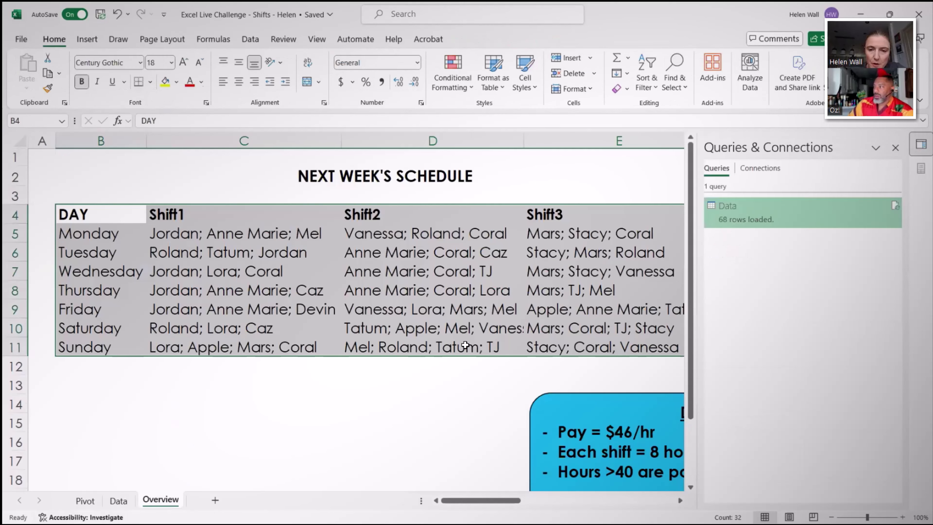
left_click(470, 310)
key("Right")
key("Right")
key("Right")
key("Right")
key("Right")
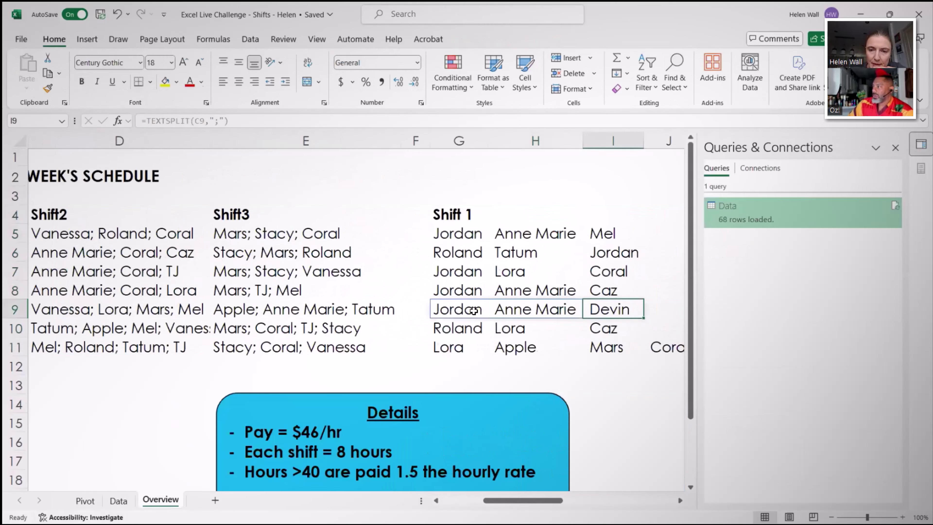
key("Right")
key("Right")
key("Right")
key("Right")
key("Right")
key("Right")
key("Right")
key("Right")
key("Right")
key("Right")
key("Right")
key("Right")
key("Right")
key("Right")
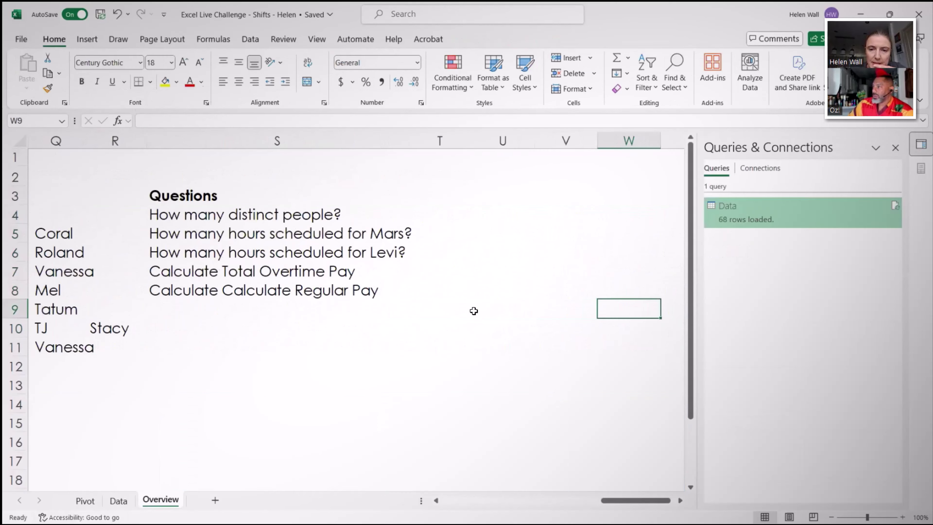
key("Left")
key("Left")
key("Left")
key("Up")
key("Left")
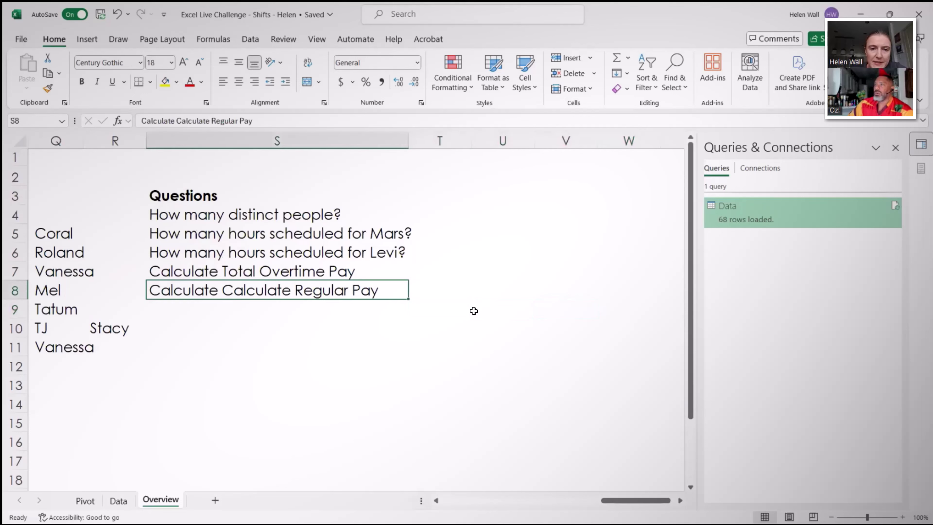
Build the PivotTable on the Pivot sheet with Personnel as the row field and Count of Personnel as the value.
left_click(86, 501)
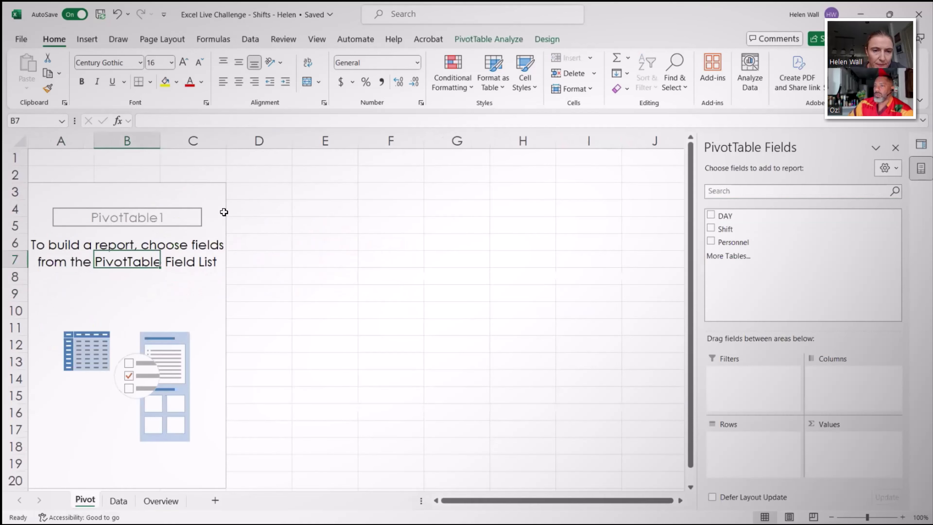
left_click(135, 212)
key("Left")
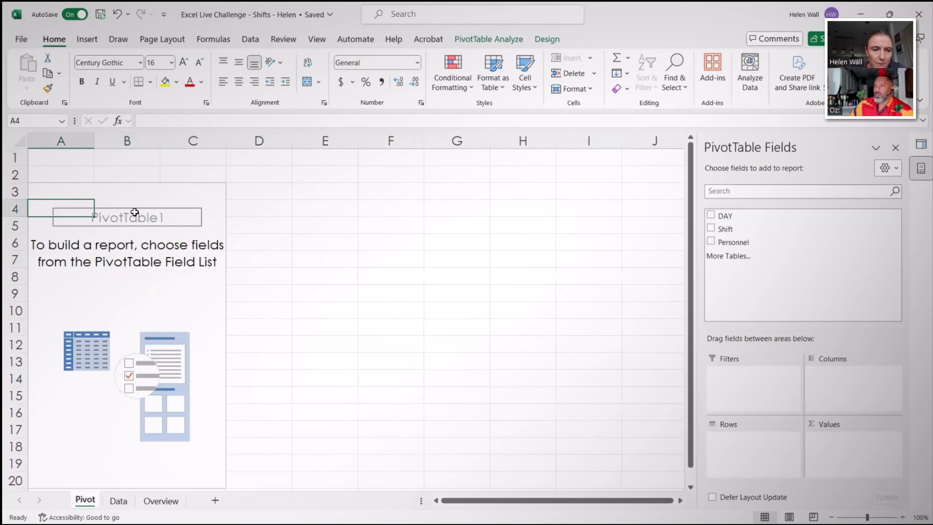
key("Down")
key("Down")
left_click_drag(756, 243, 734, 440)
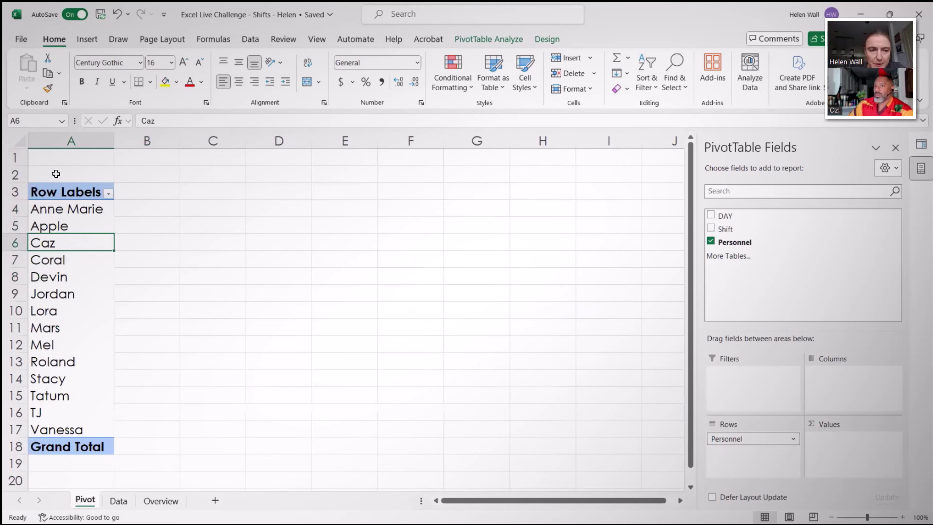
left_click(121, 345)
left_click(92, 347)
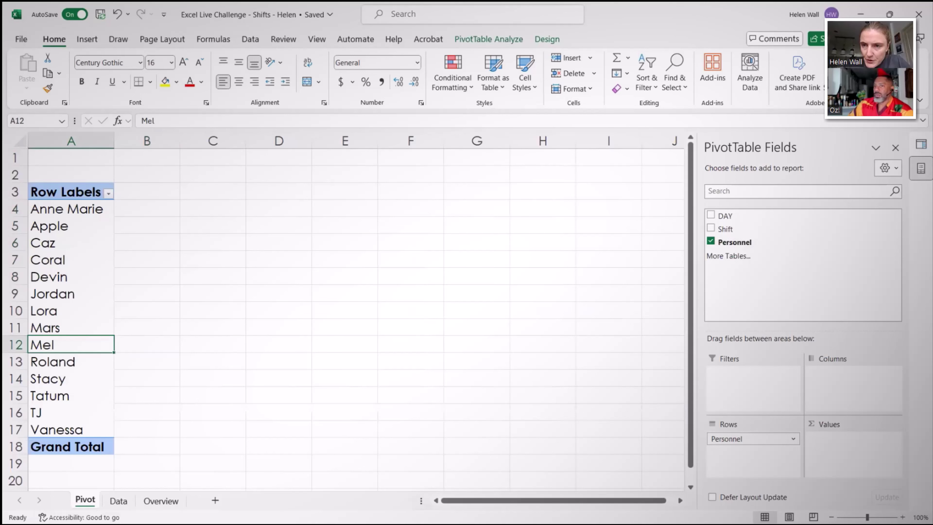
left_click_drag(742, 247, 852, 441)
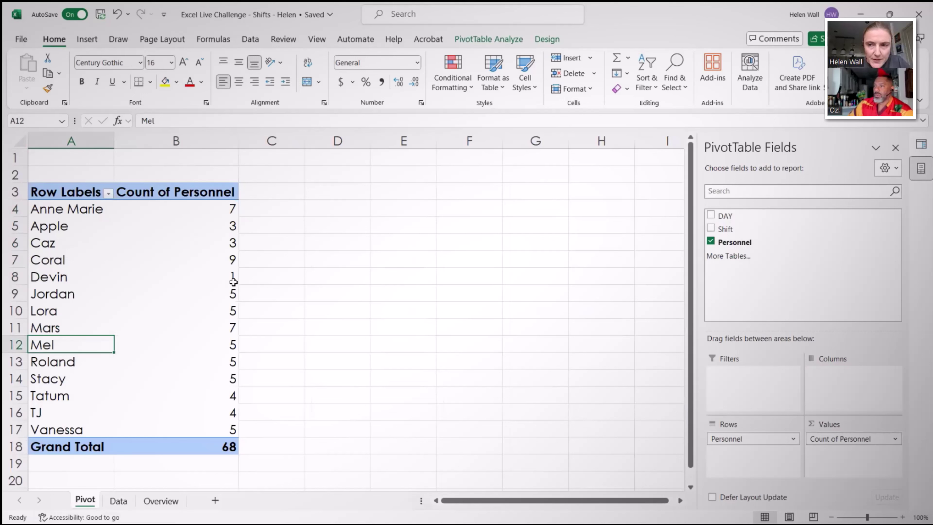
Check the summary functions available for the Personnel count, including Distinct Count and the further options.
mouse_move(234, 282)
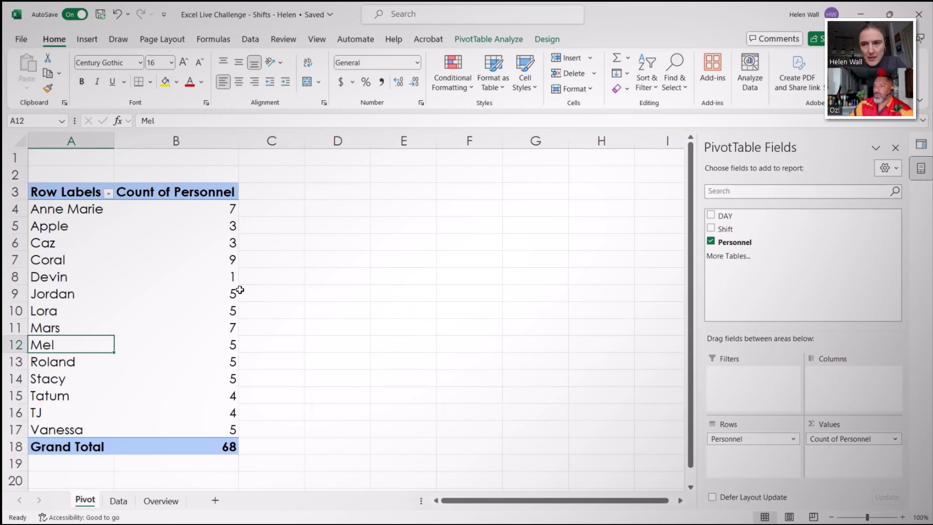
left_click(197, 320)
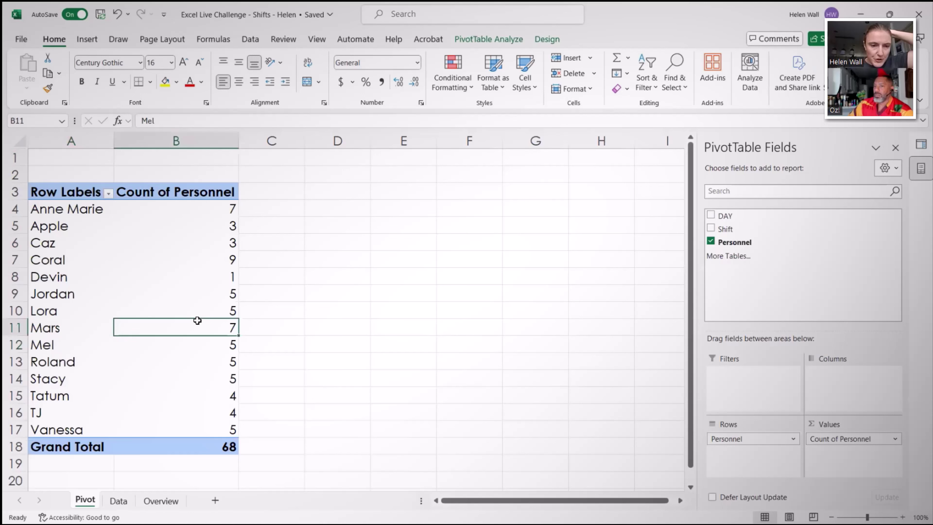
right_click(196, 326)
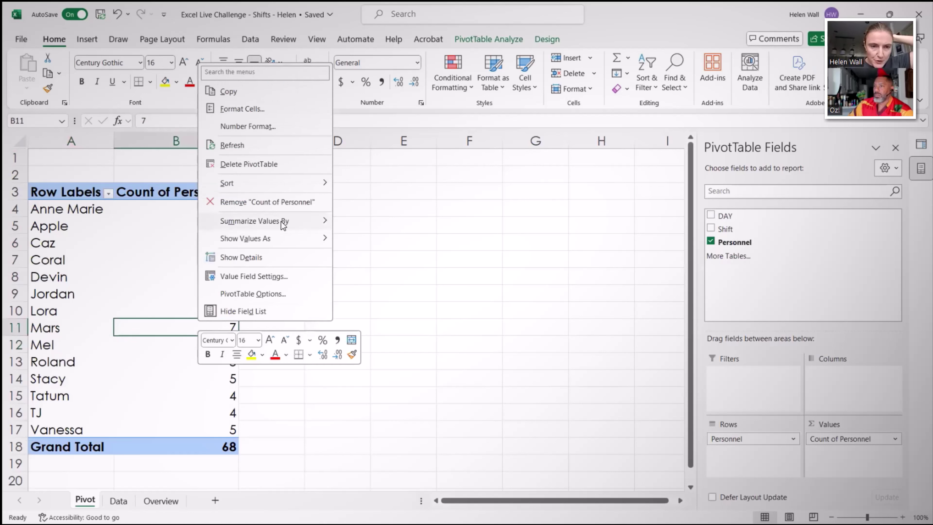
mouse_move(283, 225)
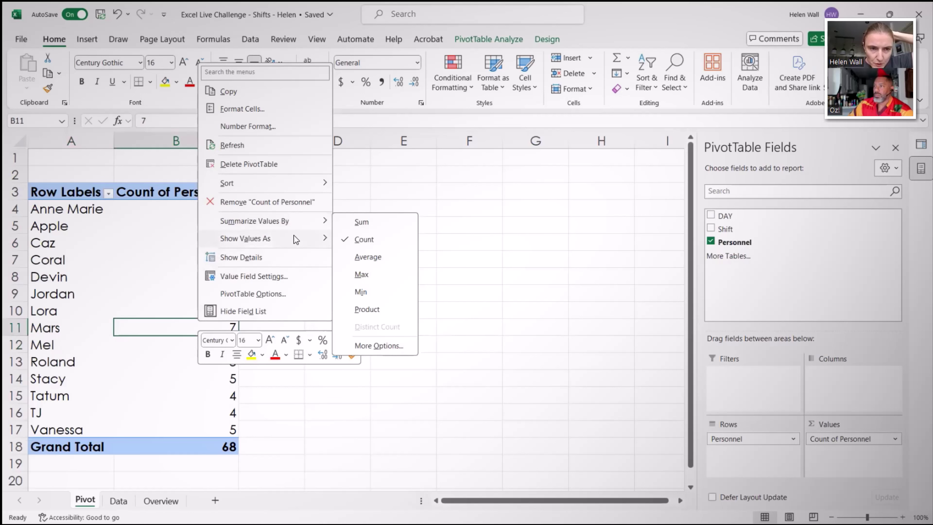
mouse_move(296, 240)
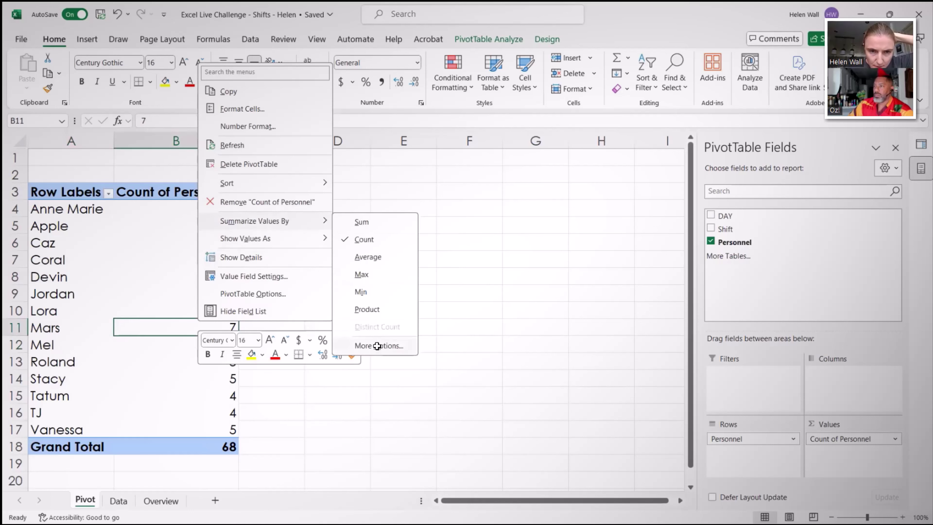
left_click(378, 345)
left_click_drag(779, 336, 779, 345)
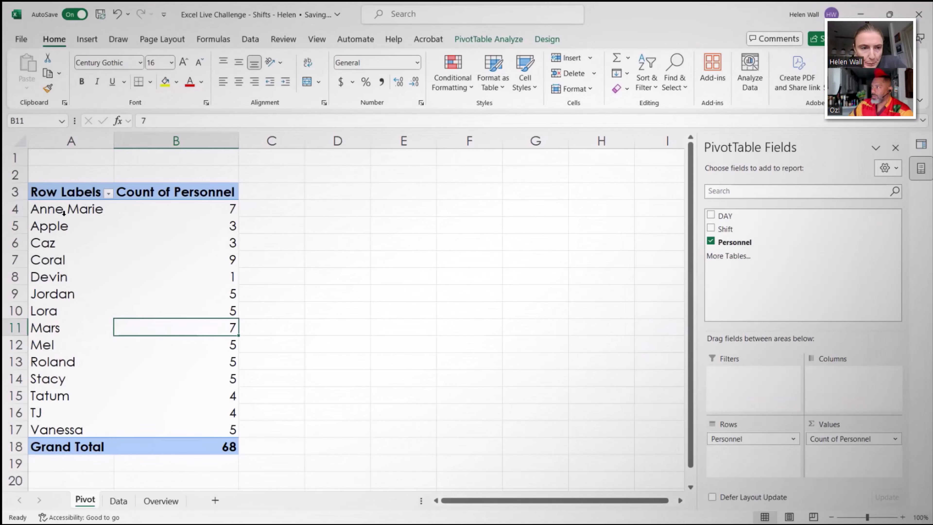
Select all the personnel names in the PivotTable to count the distinct people, and examine the Count of Personnel column.
left_click_drag(66, 209, 83, 438)
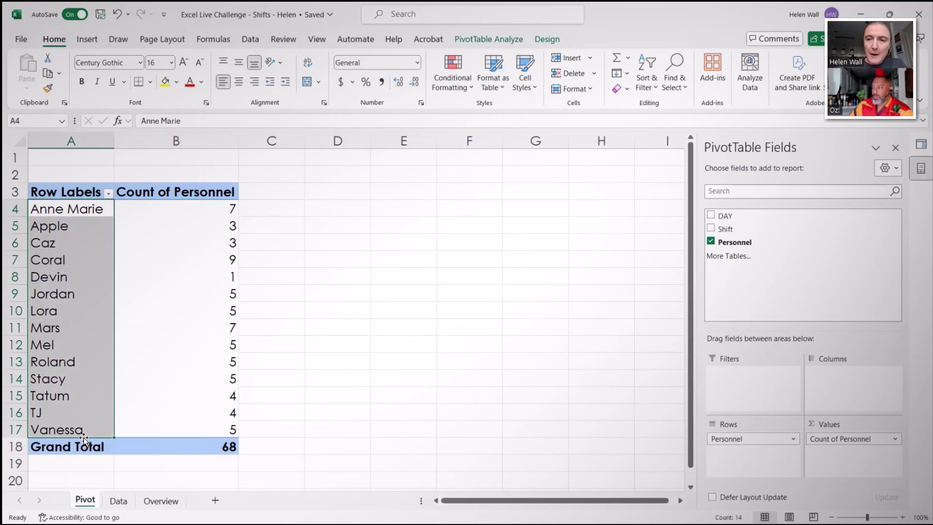
key("Right")
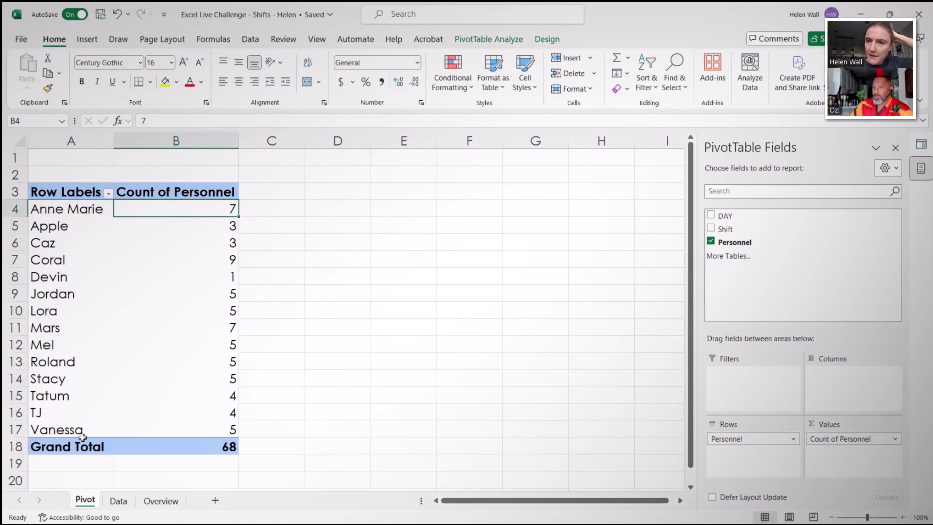
key("Down")
key("Up")
key("Down")
key("Up")
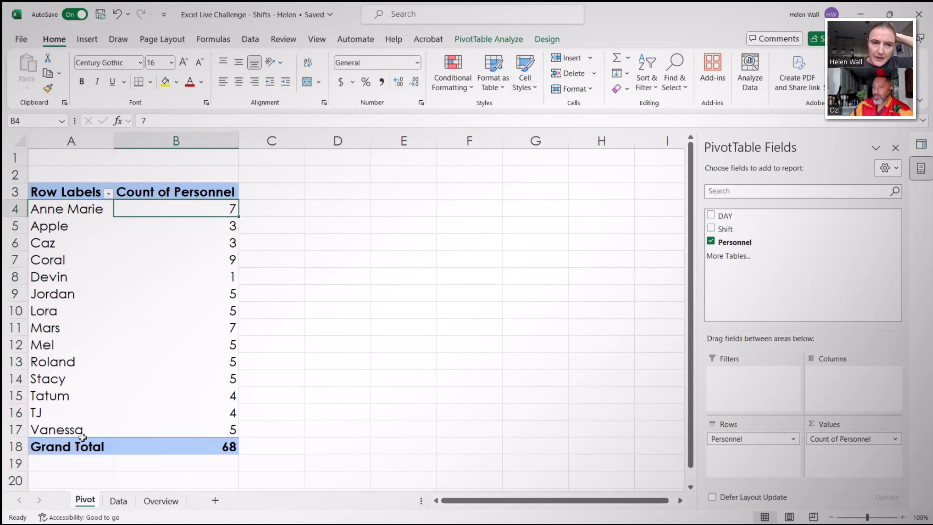
key("Up")
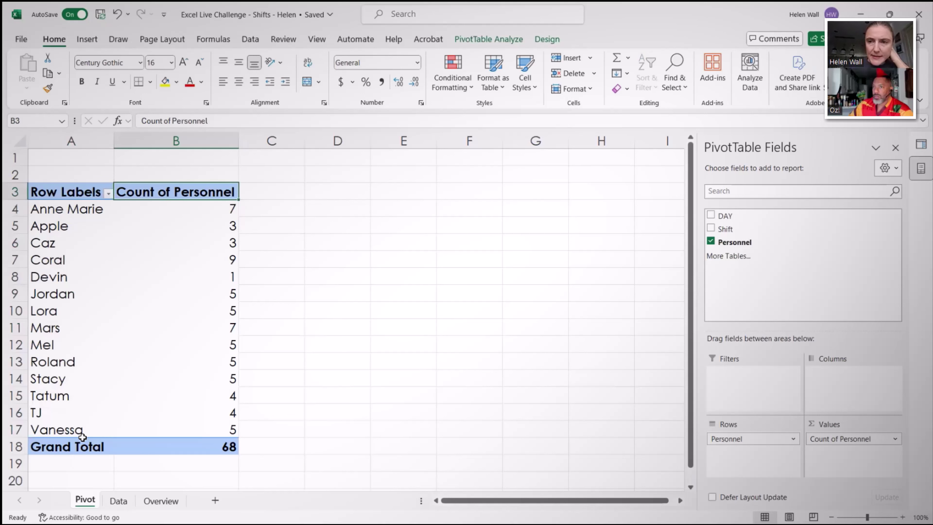
key("Down")
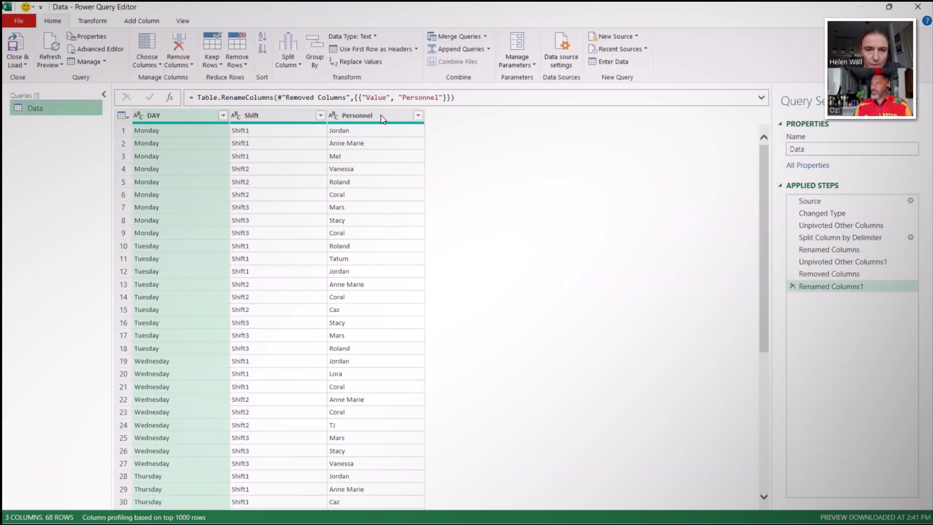
Add a custom column named Hours with the constant value 8 to the Data query.
left_click(368, 116)
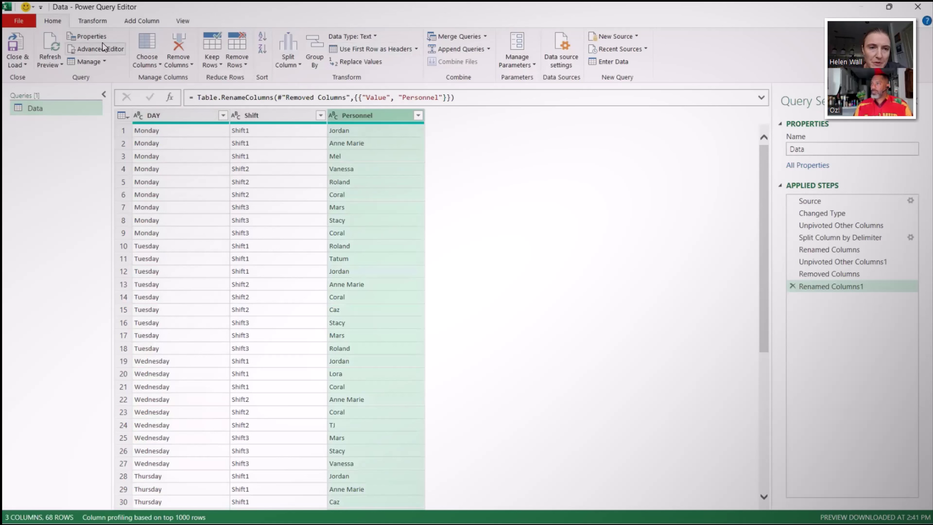
left_click(141, 21)
left_click(57, 61)
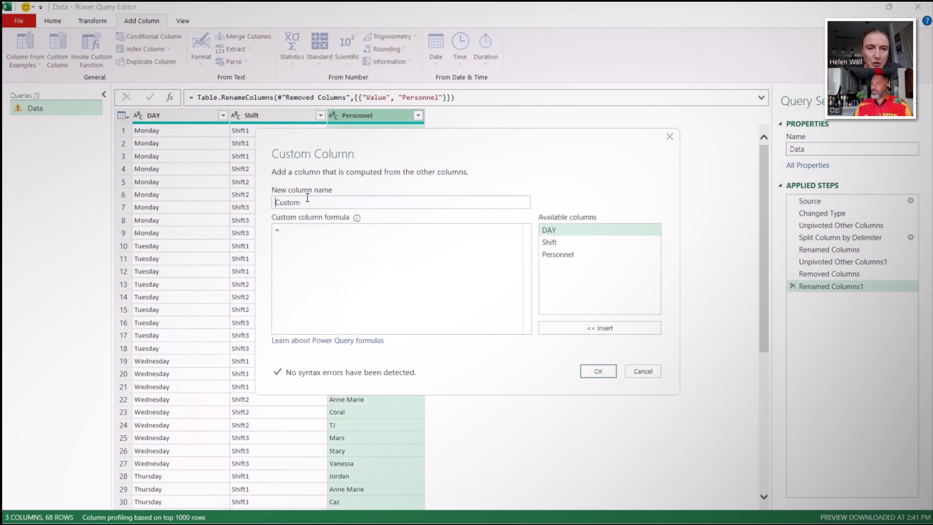
type("Hours")
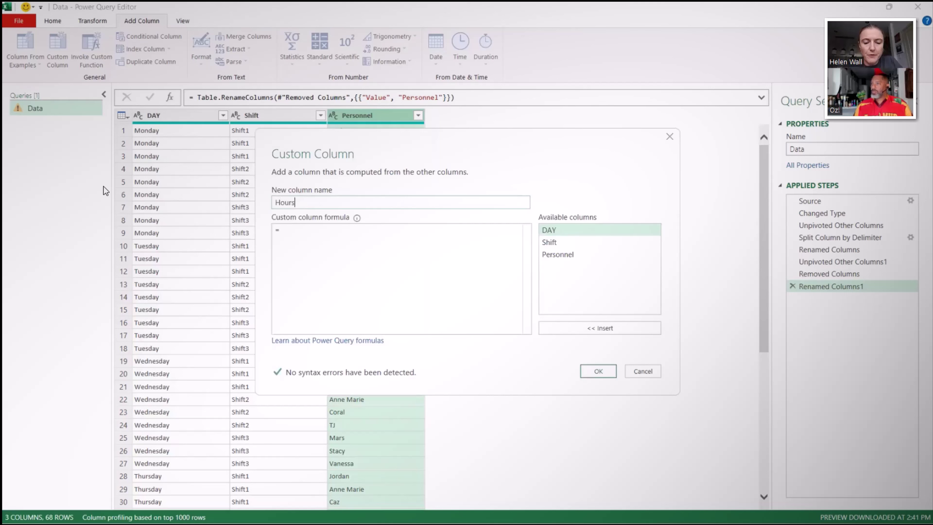
key("Tab")
type("8")
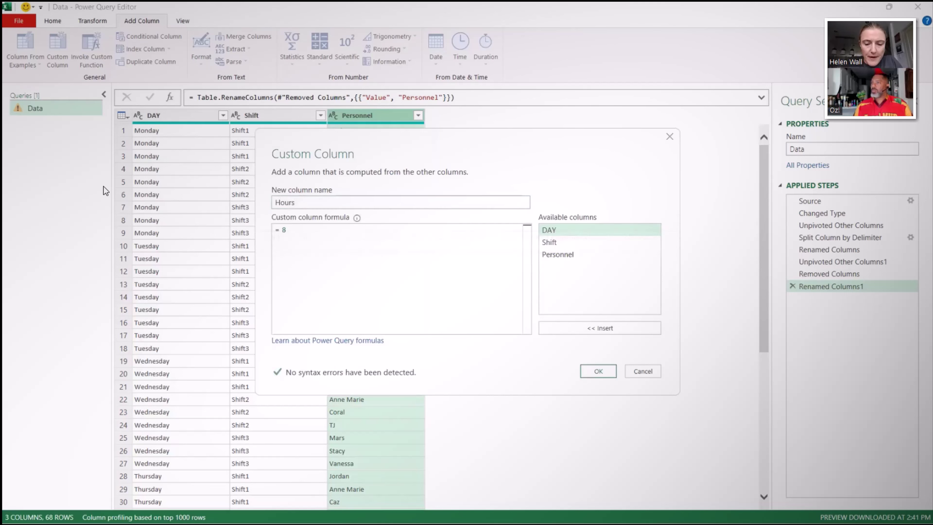
left_click(600, 372)
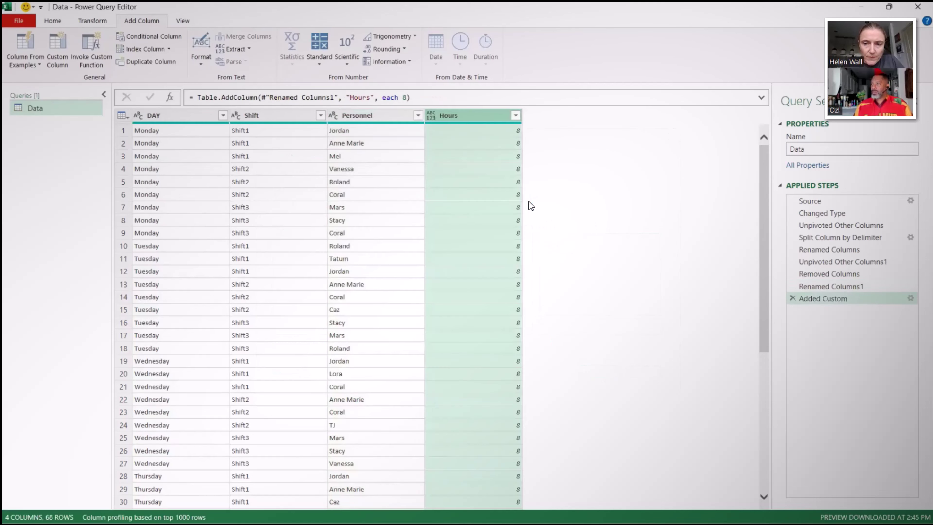
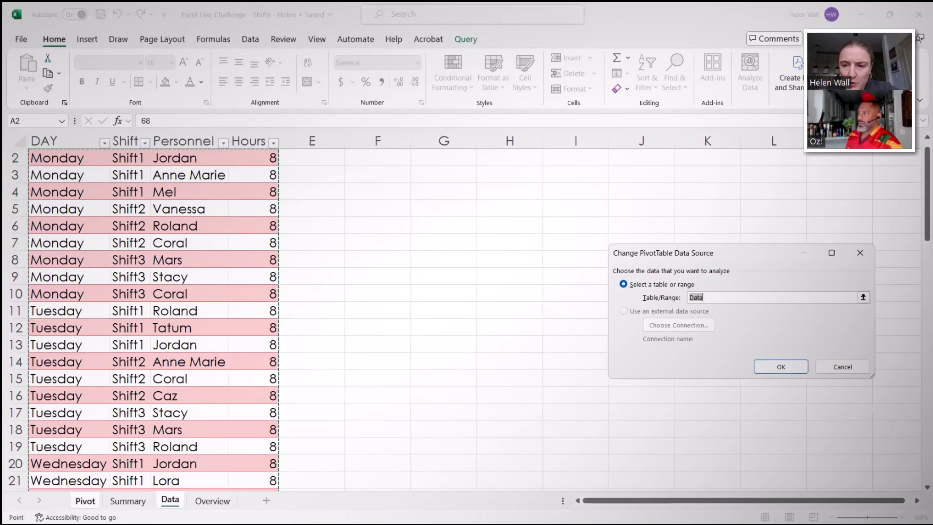
Change the PivotTable's data source to the complete table on the Summary sheet, A1:E15, and return to that sheet.
left_click(129, 500)
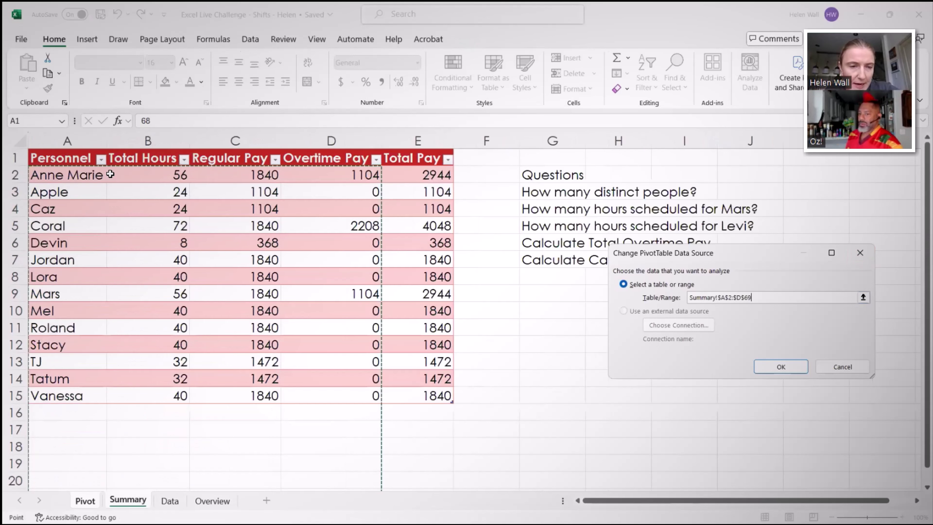
left_click(69, 160)
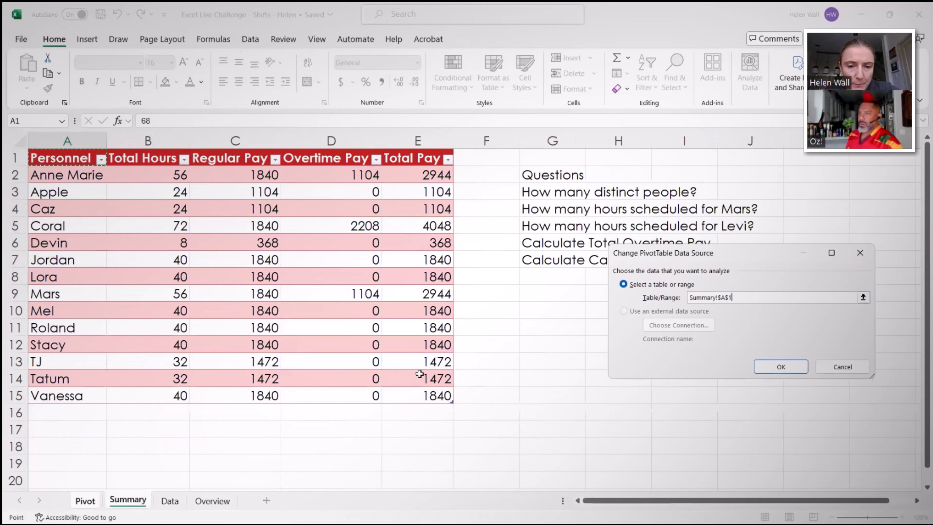
left_click(415, 398, "shift")
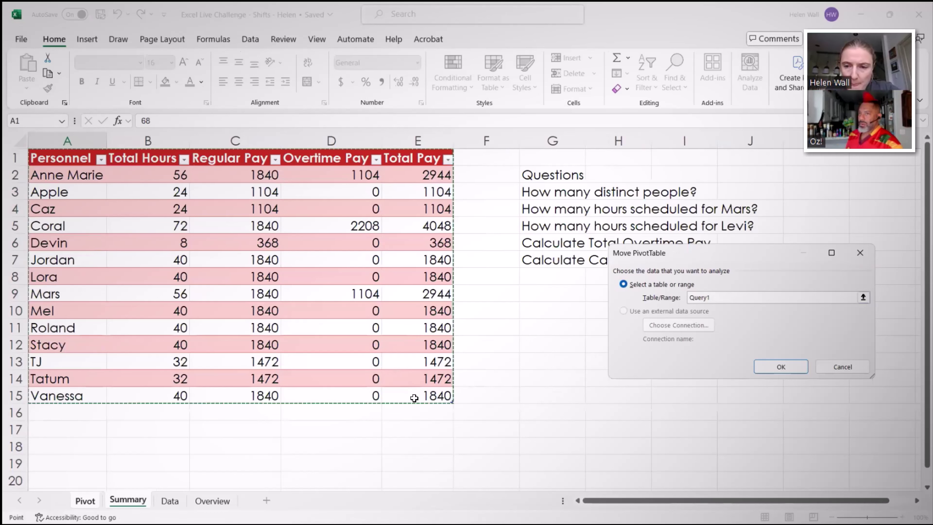
key("Return")
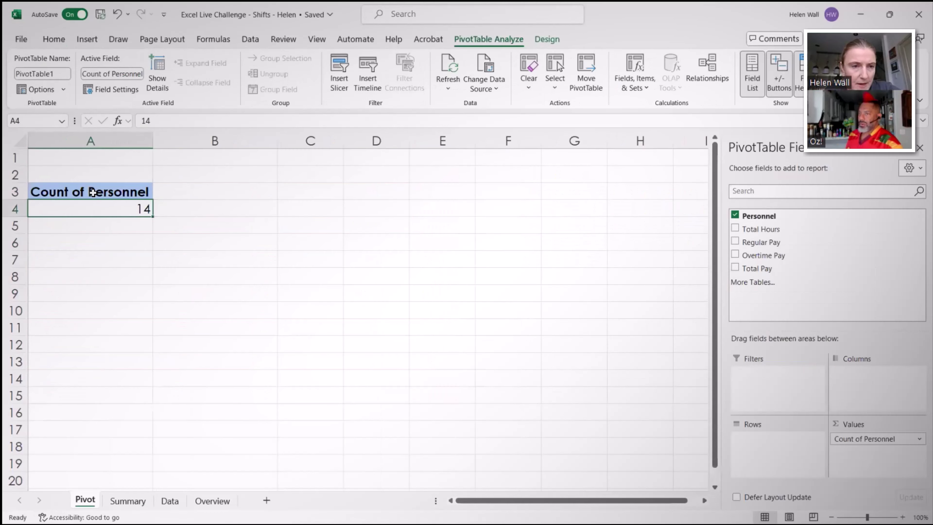
left_click(99, 196)
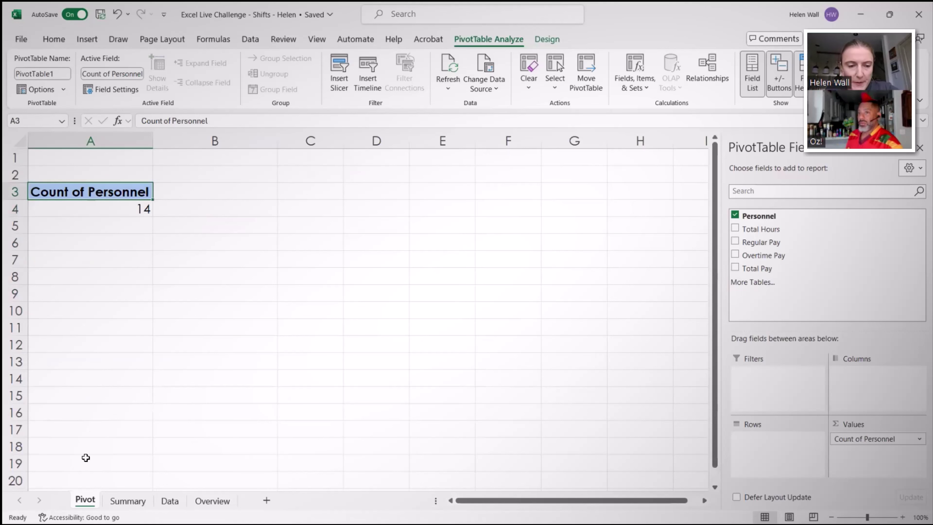
left_click(132, 500)
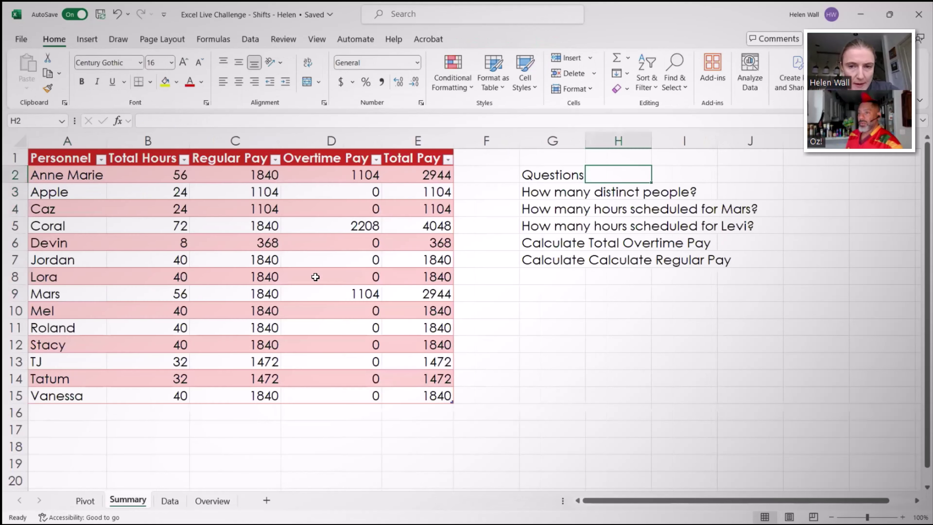
Fit column G to the width of the question texts and make the Questions heading in G2 bold.
key("Right")
key("Right")
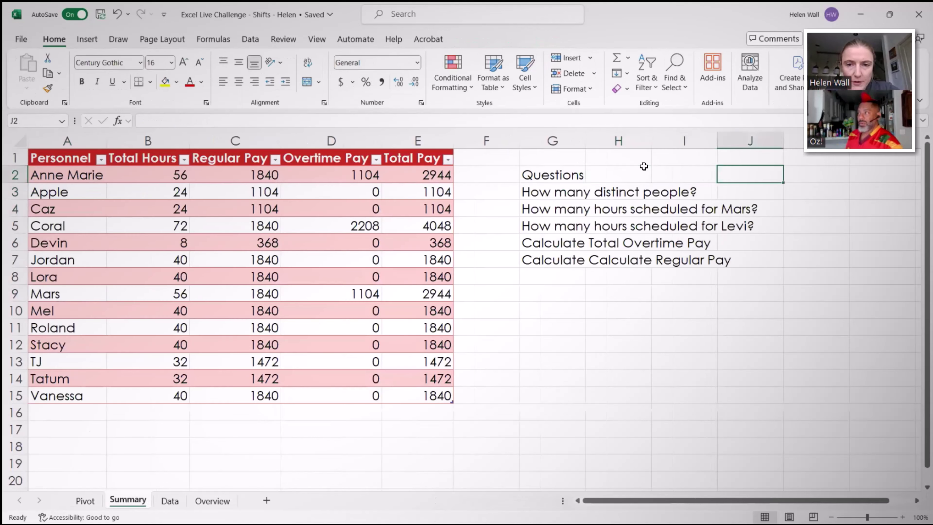
key("Down")
double_click(586, 141)
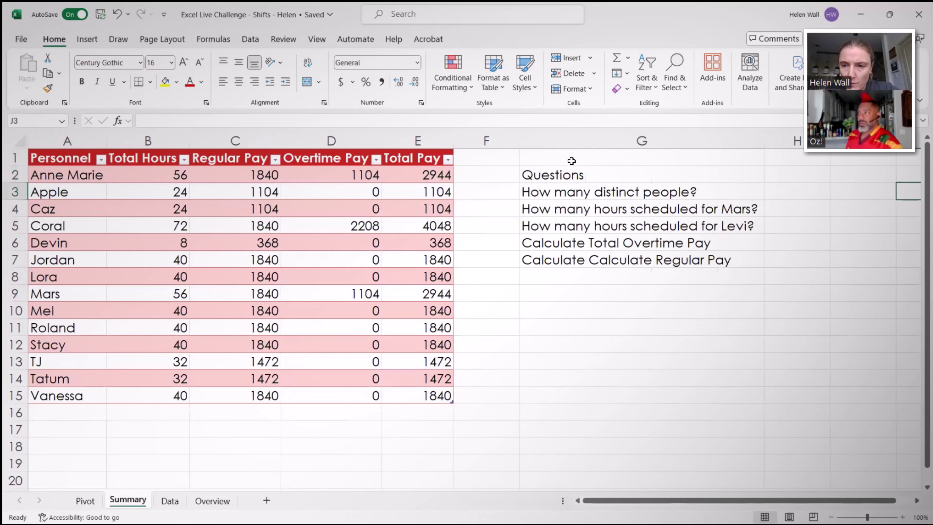
left_click(572, 170)
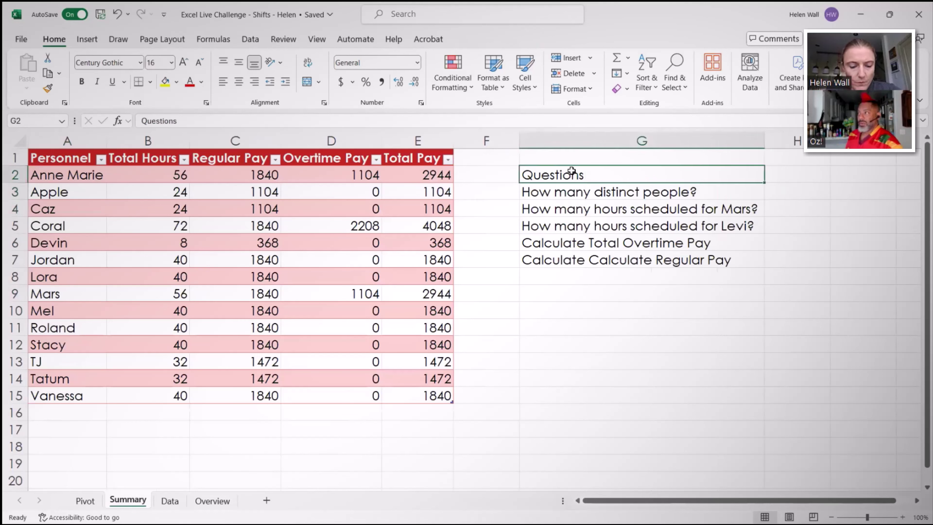
key("ctrl+b")
Try to count the distinct people in H3 with DCOUNT on the table's Personnel column.
key("Right")
key("Right")
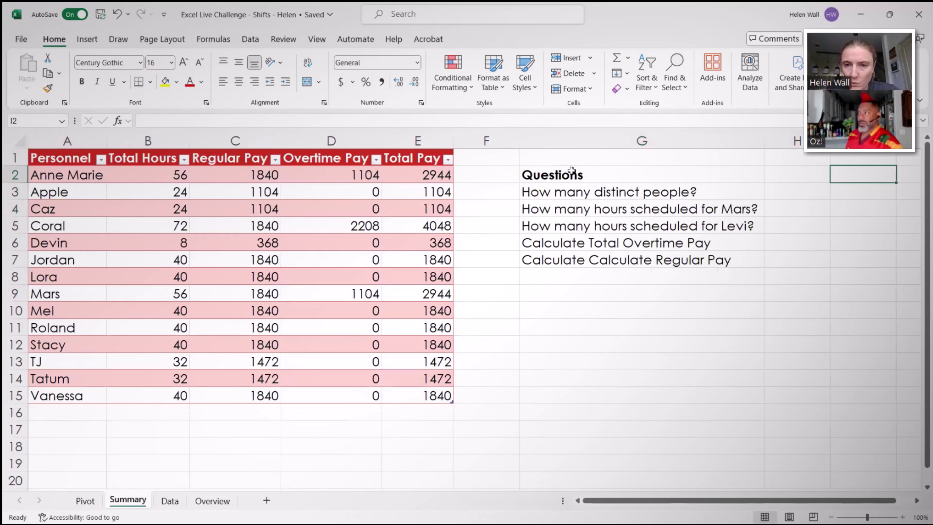
key("Left")
key("Down")
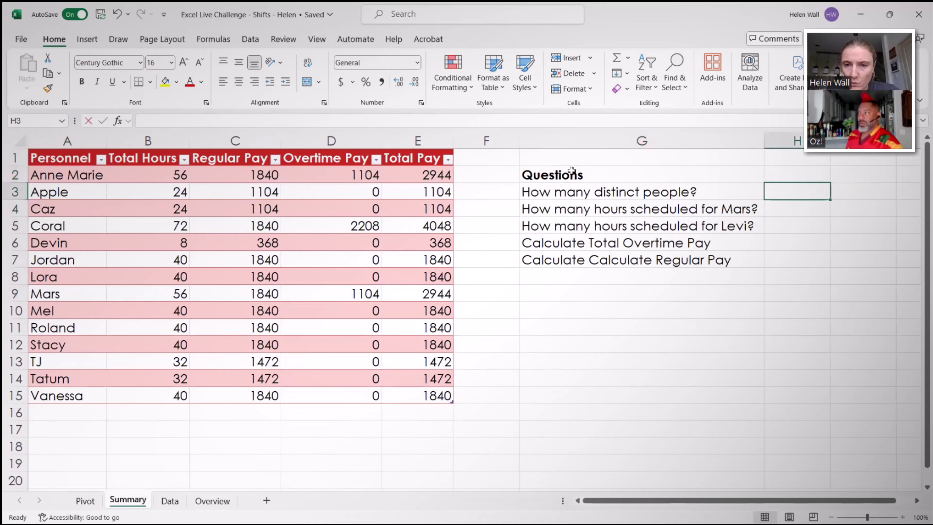
type("=d")
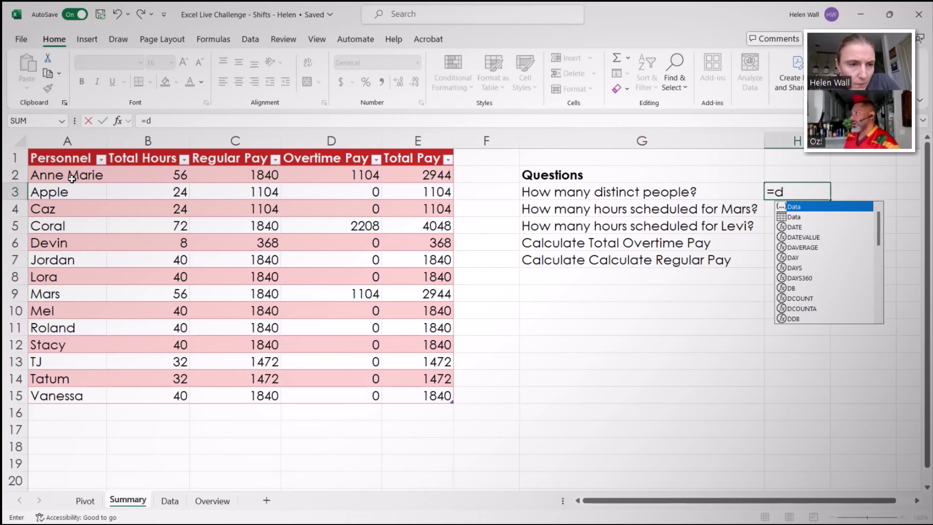
type("COUNT(")
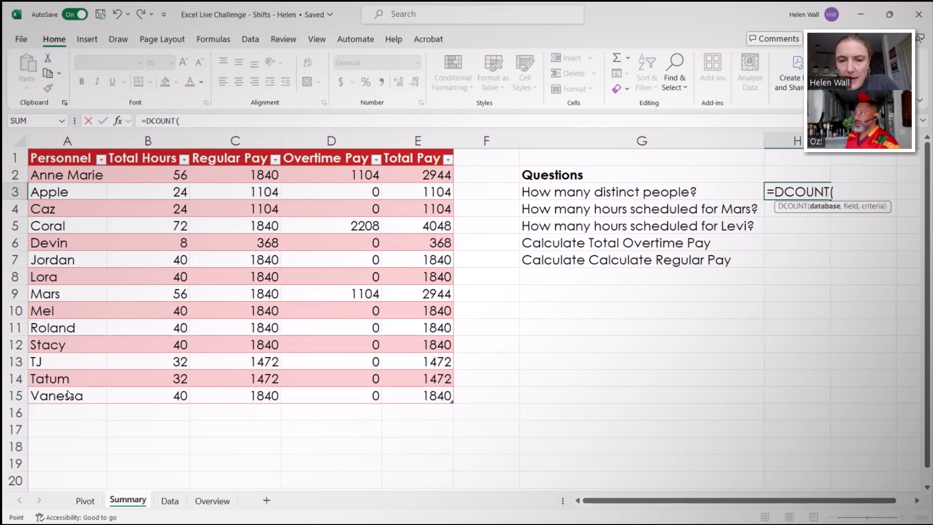
left_click_drag(68, 175, 68, 395)
key("Return")
key("Return")
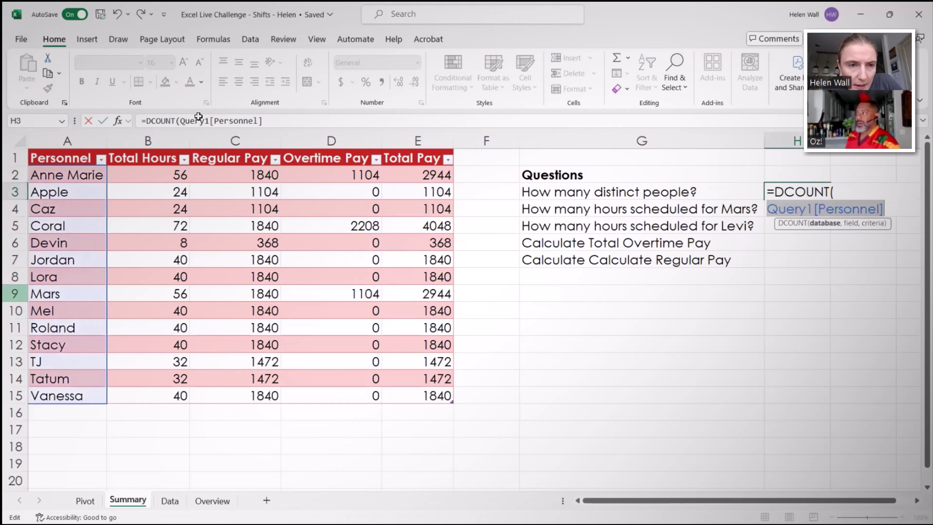
left_click(270, 122)
type(")")
key("Return")
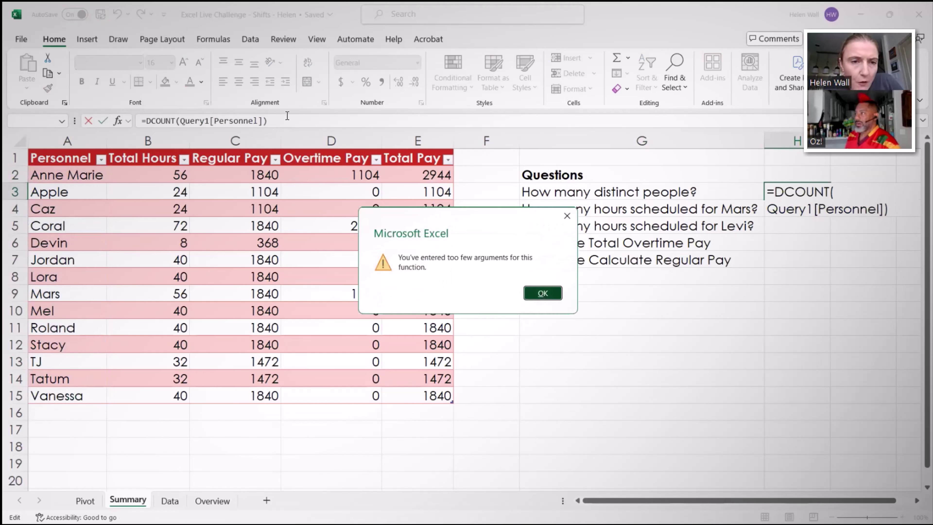
key("Return")
Replace the formula in H3 with COUNT over the Personnel column and check it.
left_click_drag(153, 129, 146, 121)
key("BackSpace")
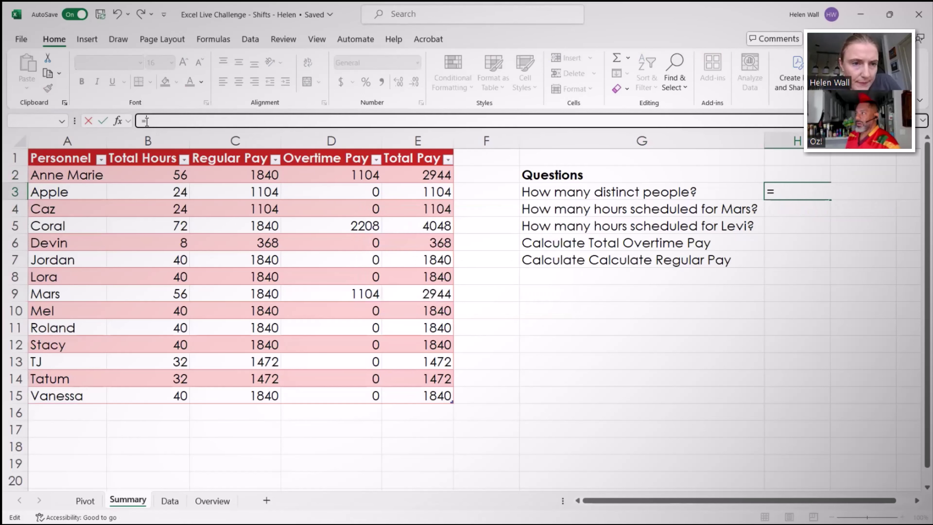
type("COUNT(")
left_click_drag(59, 176, 59, 384)
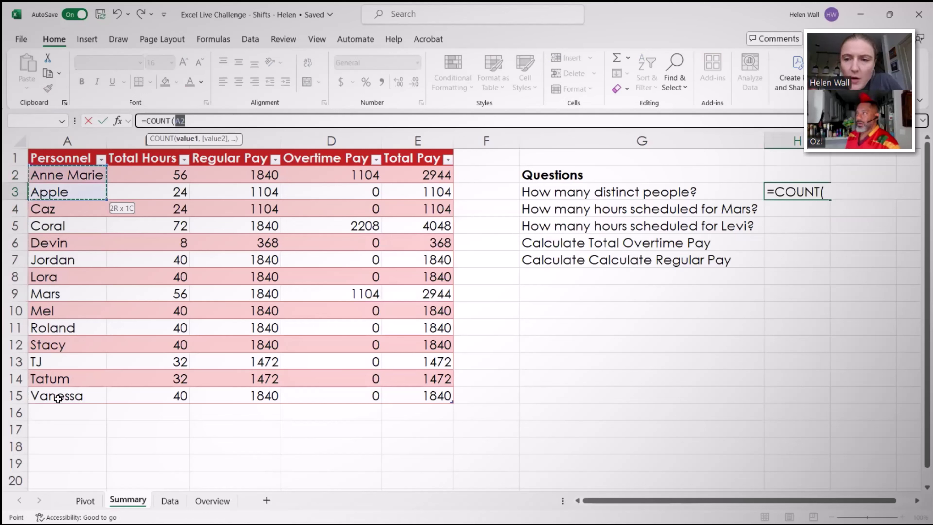
key("Return")
key("Up")
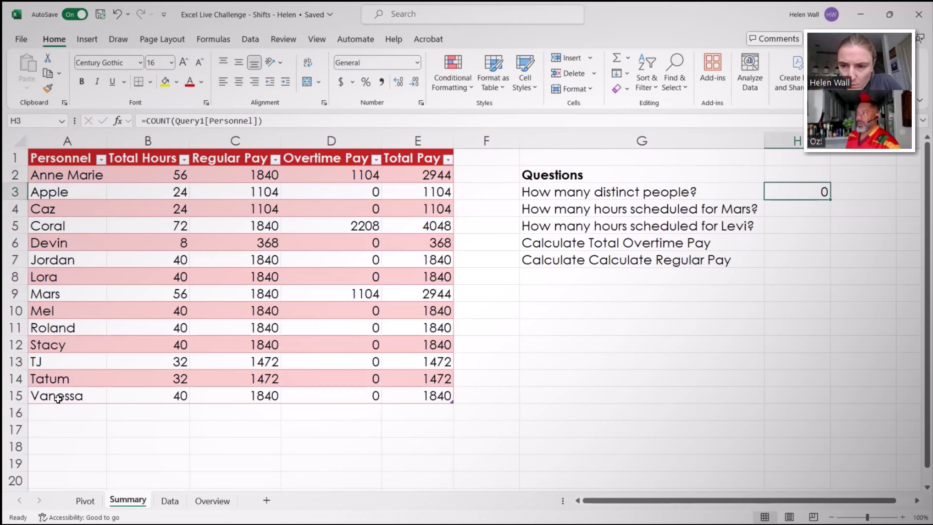
key("F2")
key("Escape")
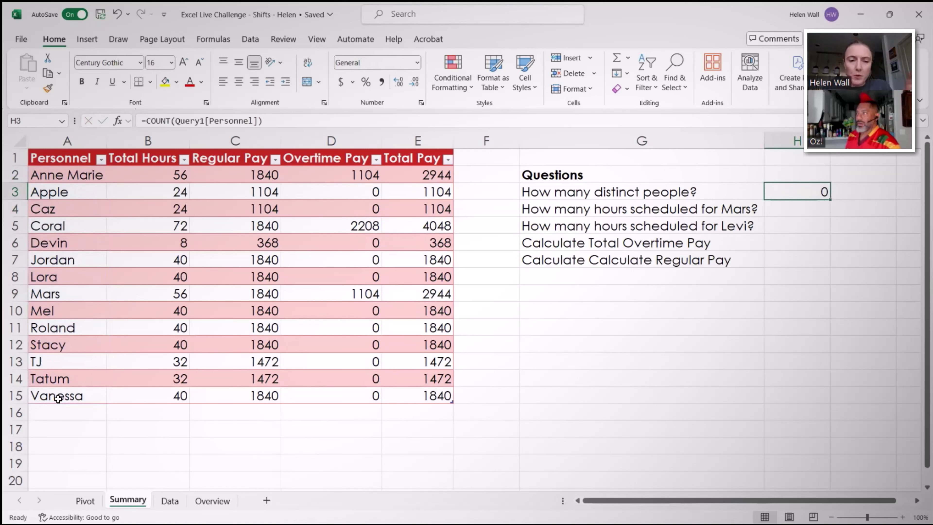
key("F2")
key("Escape")
Answer the distinct people question in H3 with a reference to the Count of Personnel value in A4 on the Pivot sheet.
type("=")
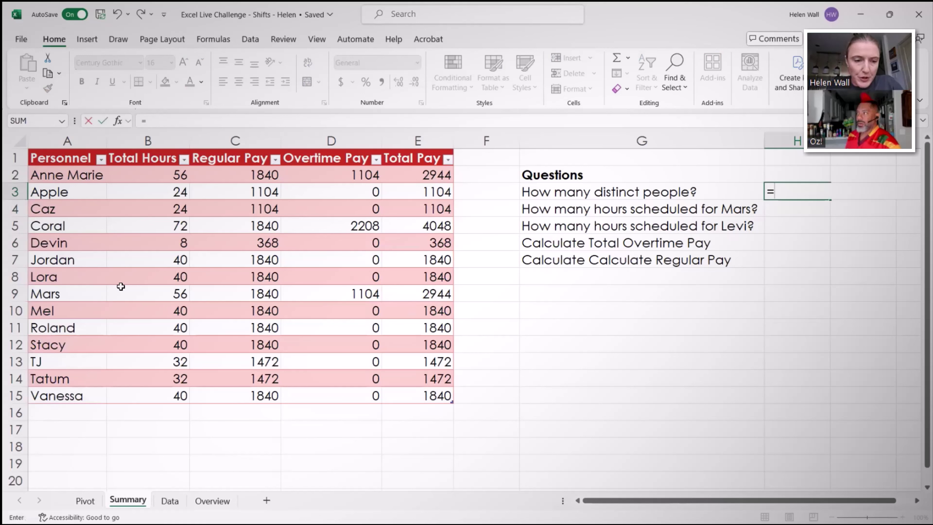
left_click(84, 501)
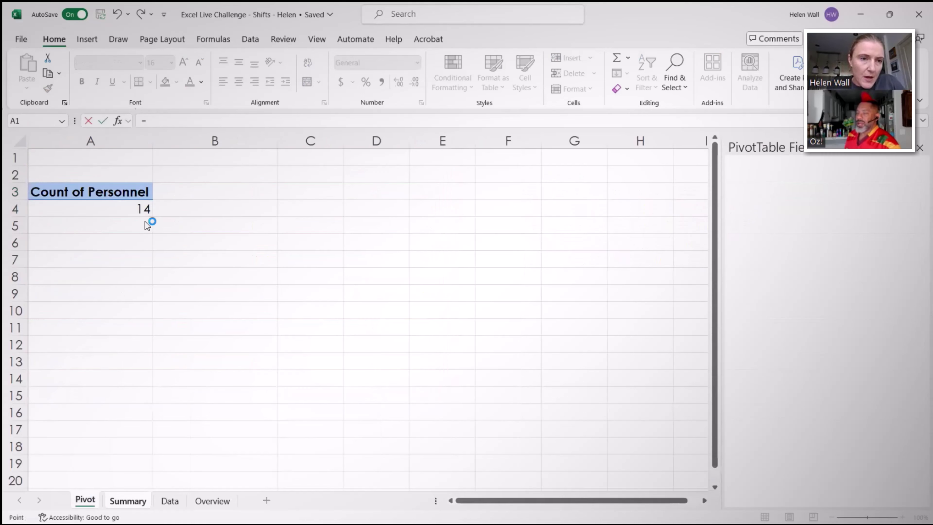
left_click(114, 213)
key("Return")
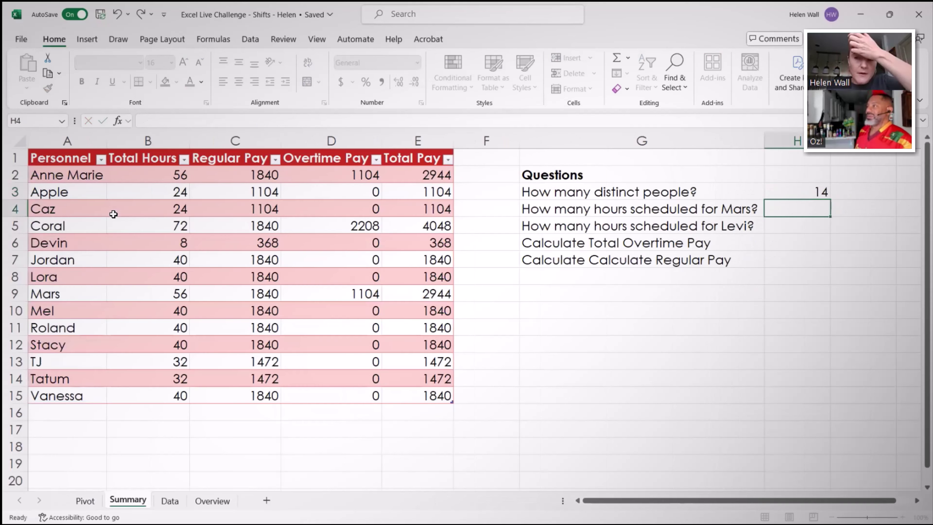
key("Up")
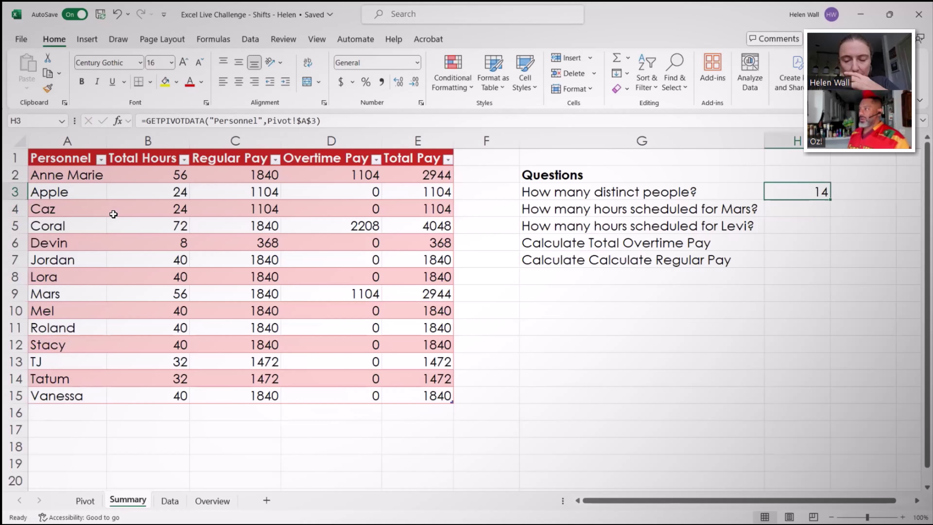
Answer the two scheduled-hours questions by linking H4 to the total hours in B9 and entering 0 in H5.
key("Down")
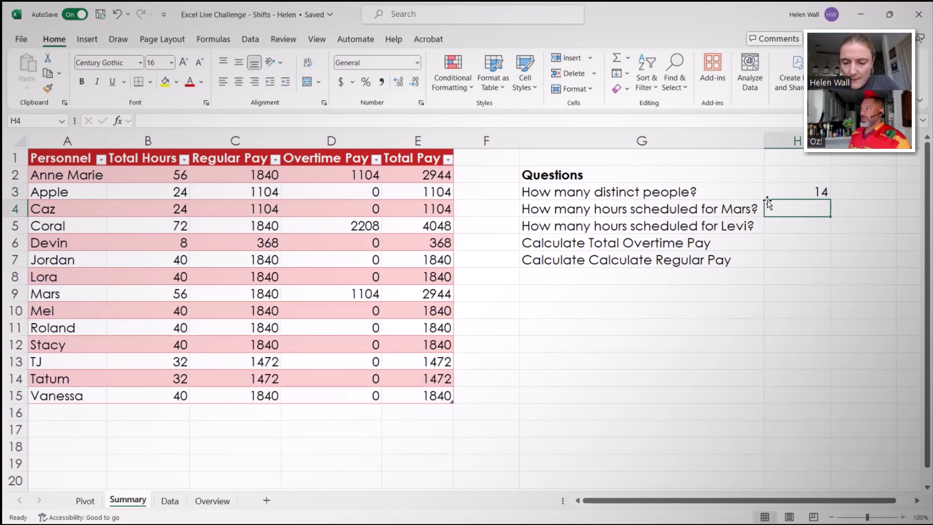
type("=")
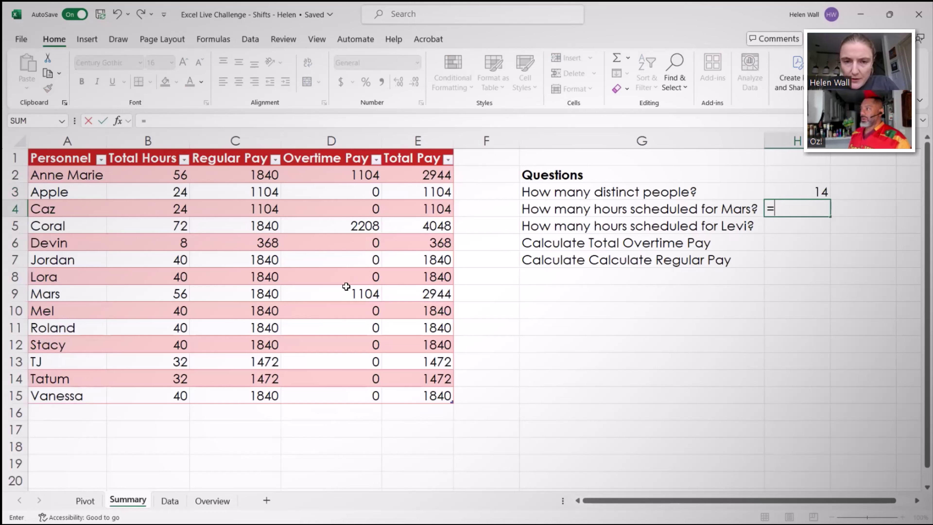
left_click(164, 294)
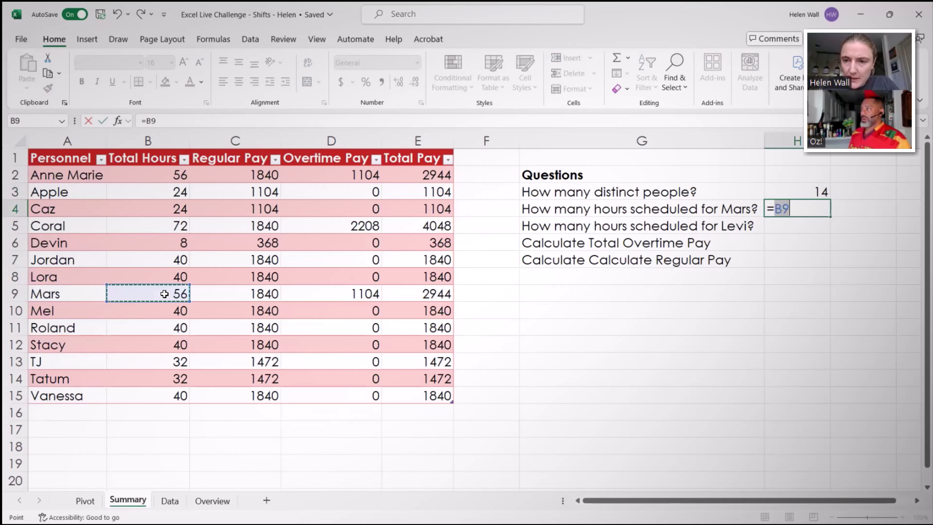
key("Return")
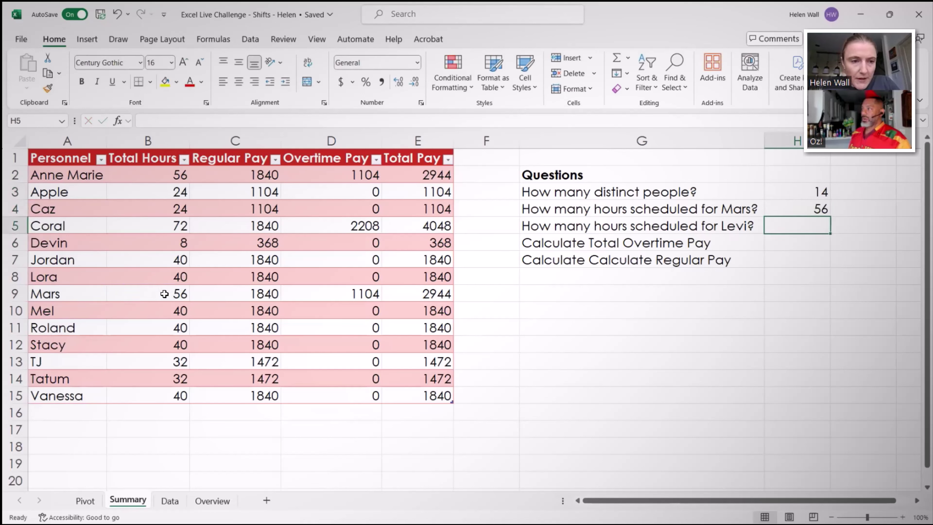
type("0")
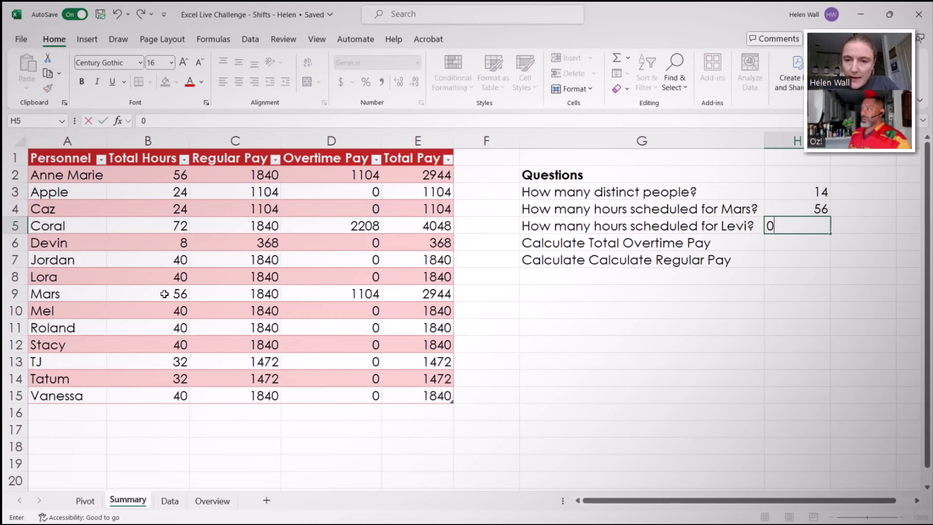
key("Return")
Try to build the overtime total in H6 from the Overtime Pay column, first as a plain reference and then as =sum.
type("=")
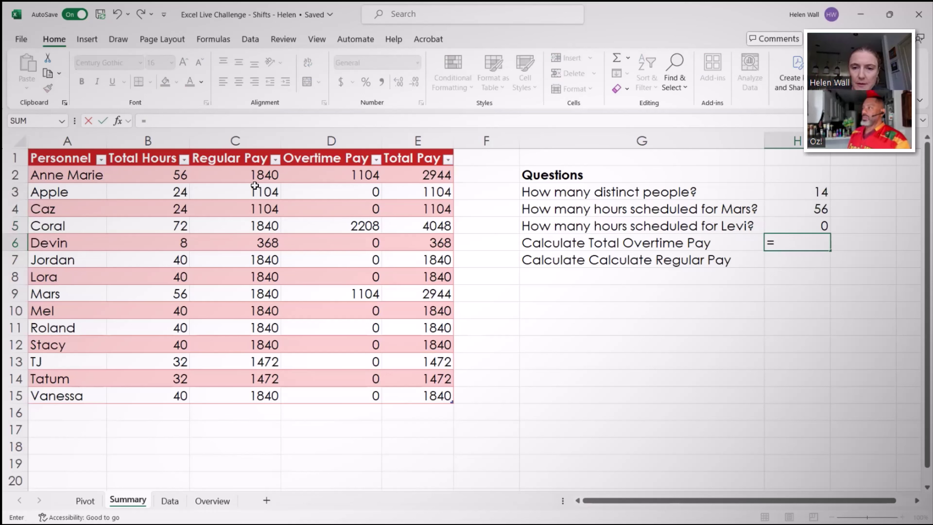
left_click_drag(313, 179, 323, 388)
type(")")
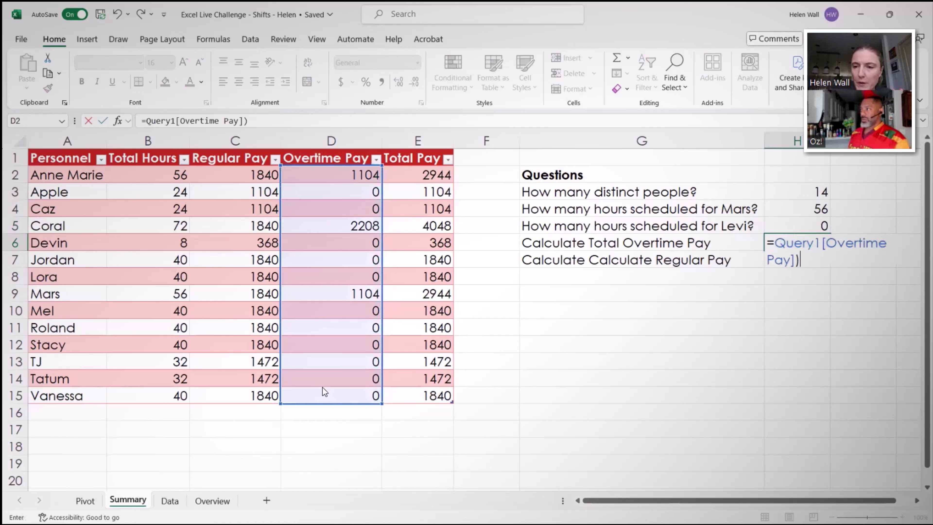
left_click(437, 295)
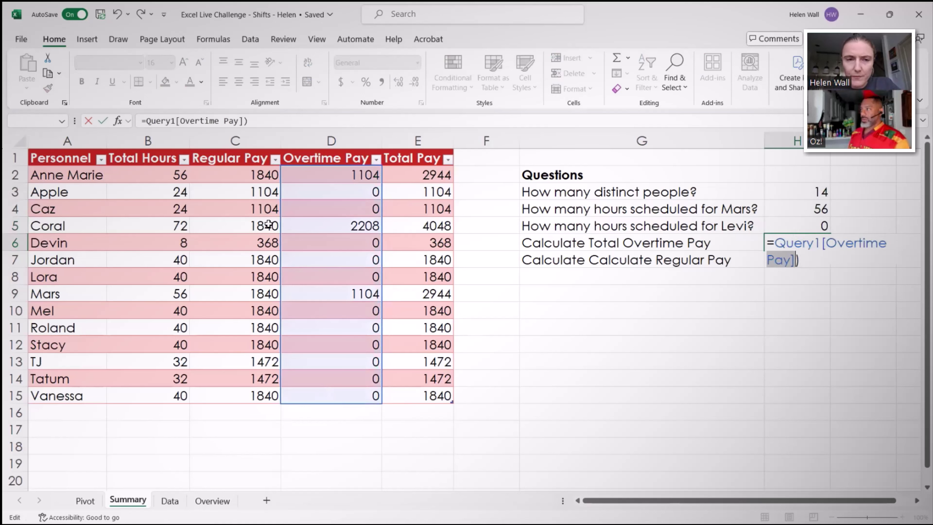
triple_click(230, 121)
type("=sum")
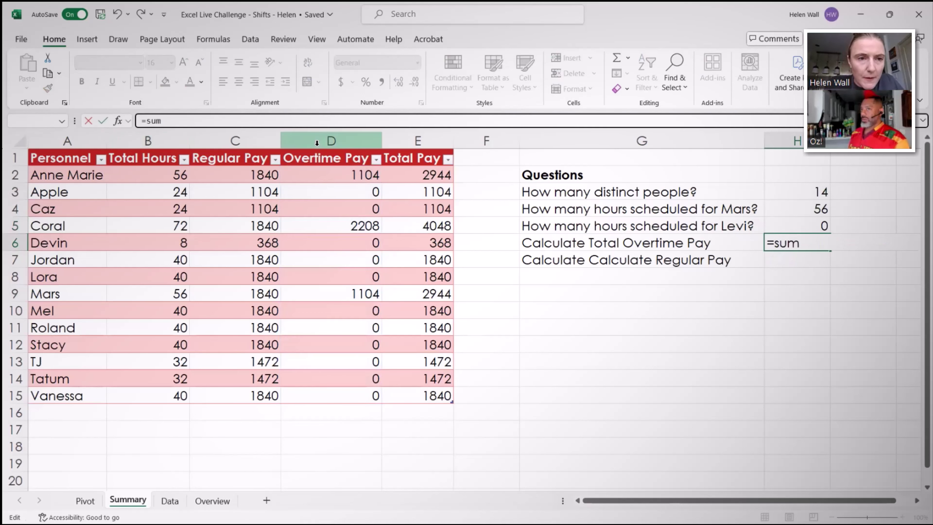
key("Tab")
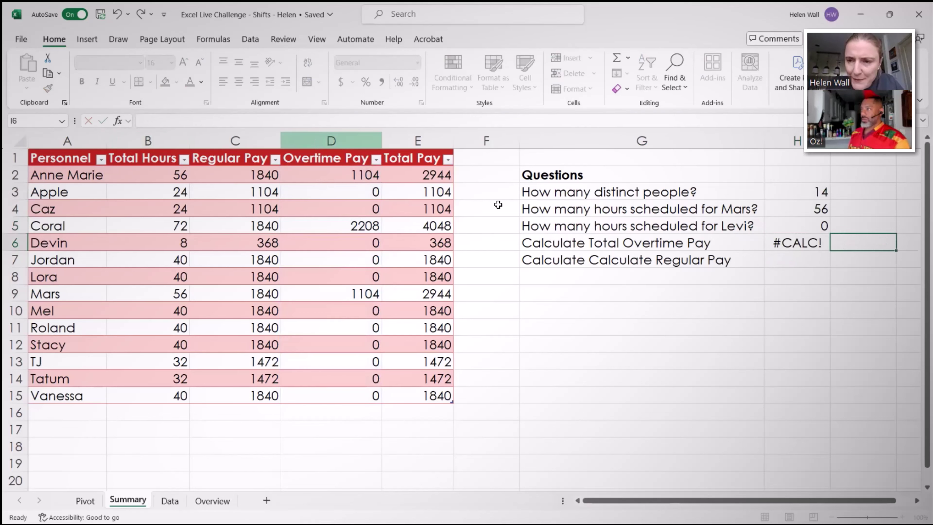
key("Left")
key("shift+F10")
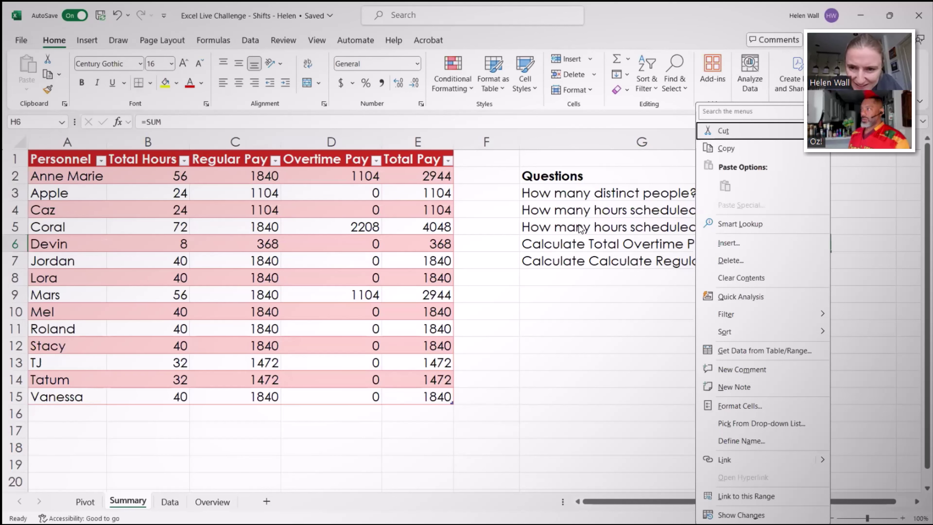
key("Escape")
Total the table's Overtime Pay column in H6 with the SUM function.
type("=s")
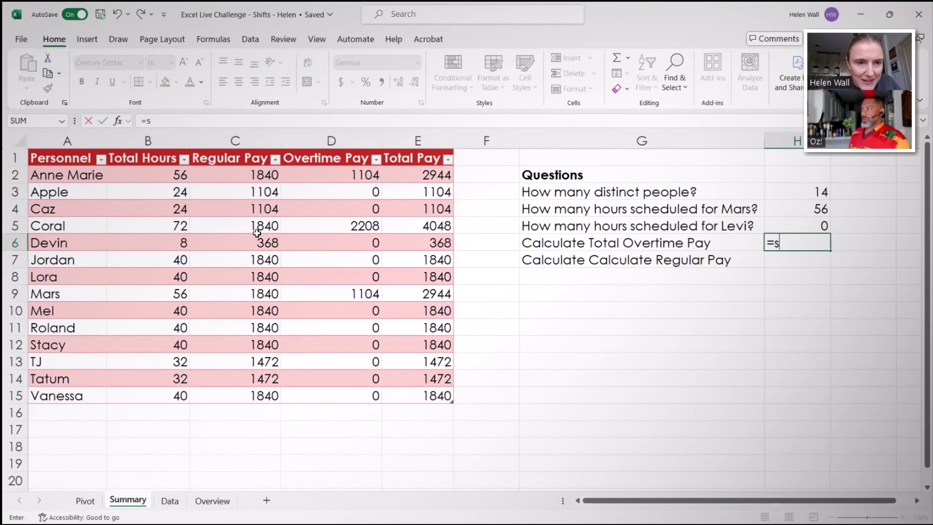
type("um(")
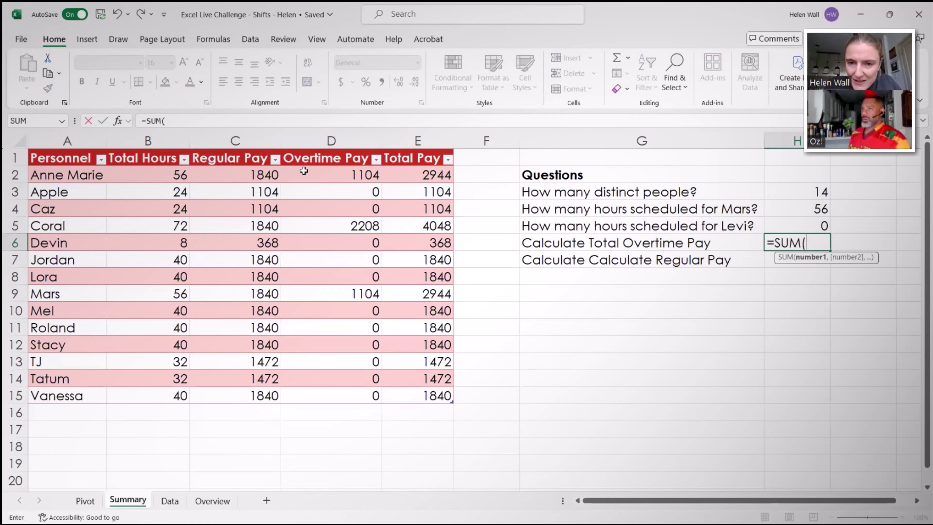
left_click_drag(310, 175, 311, 209)
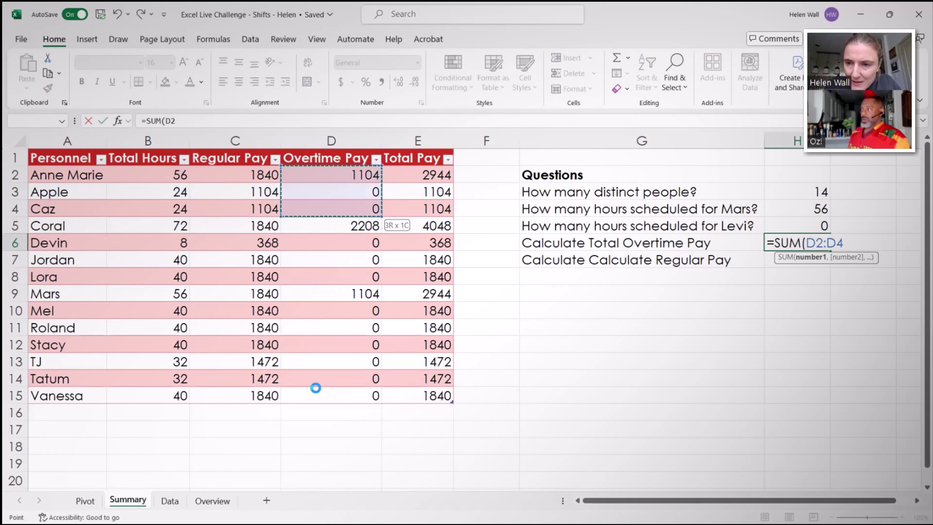
key("Return")
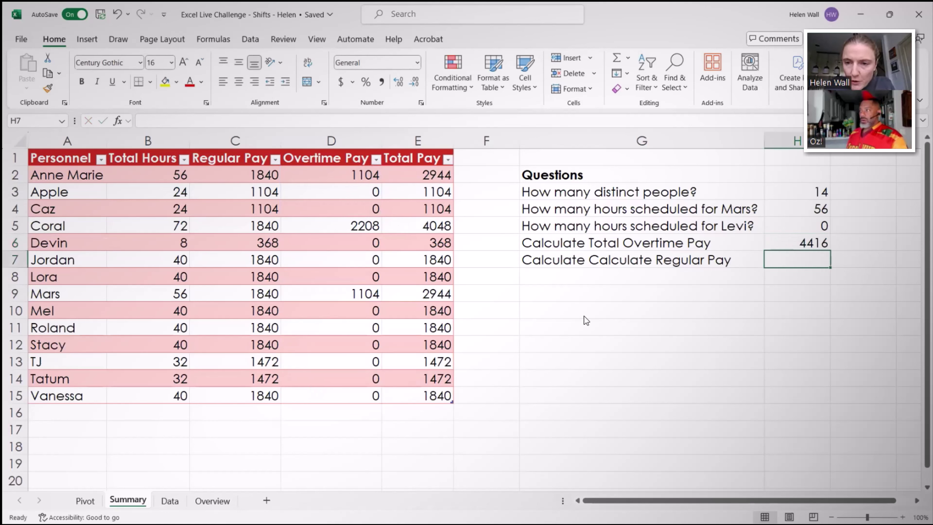
Total the table's Regular Pay column in H7 with SUM, and check the overtime formula in H6.
type("=")
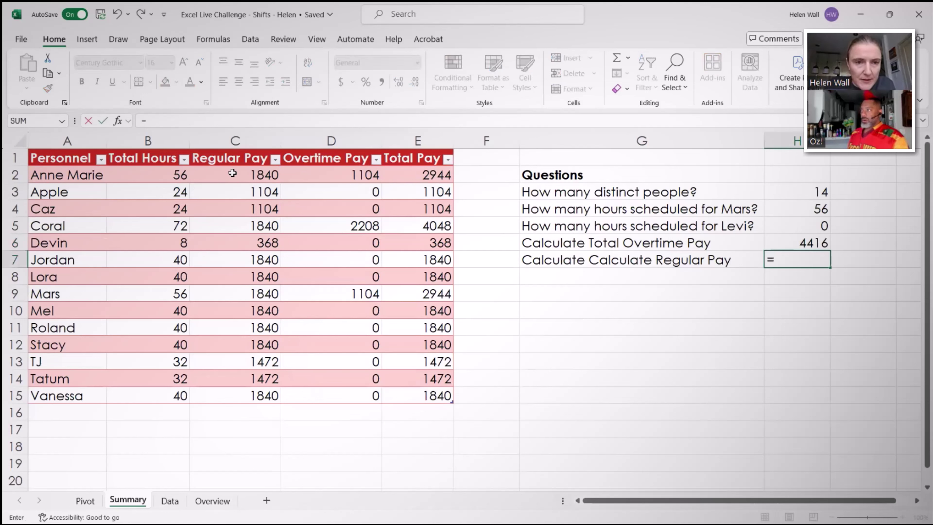
type("SUM(")
left_click_drag(233, 176, 233, 192)
left_click_drag(234, 351, 235, 394)
key("ctrl+Return")
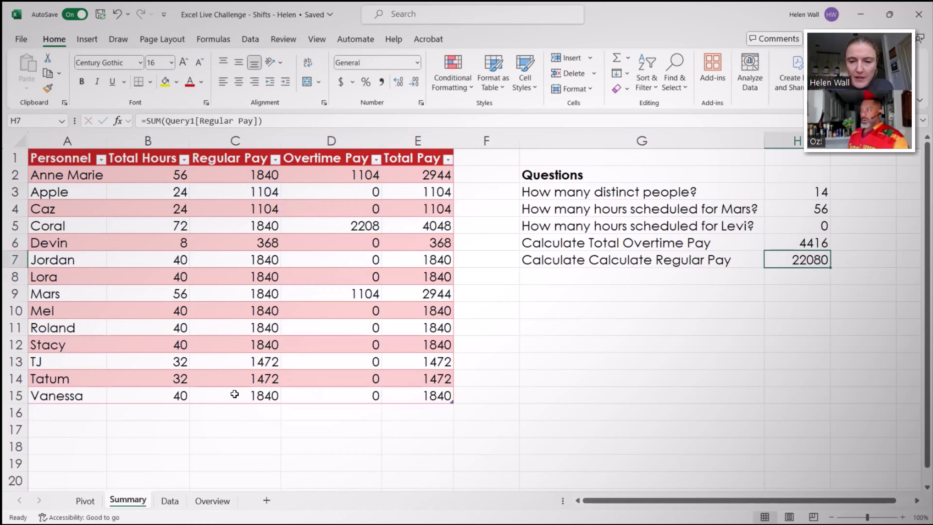
key("Up")
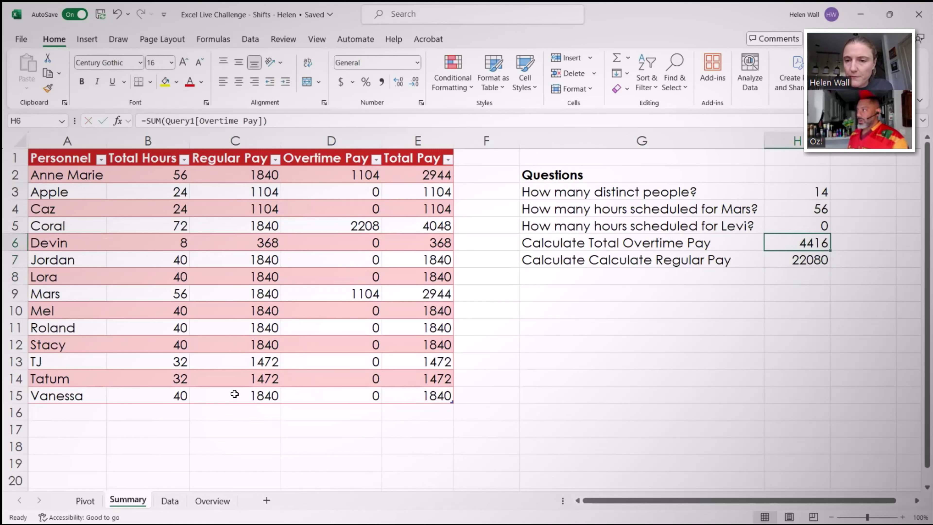
Format the overtime and regular pay totals in H6:H7 as Currency.
left_click(794, 260)
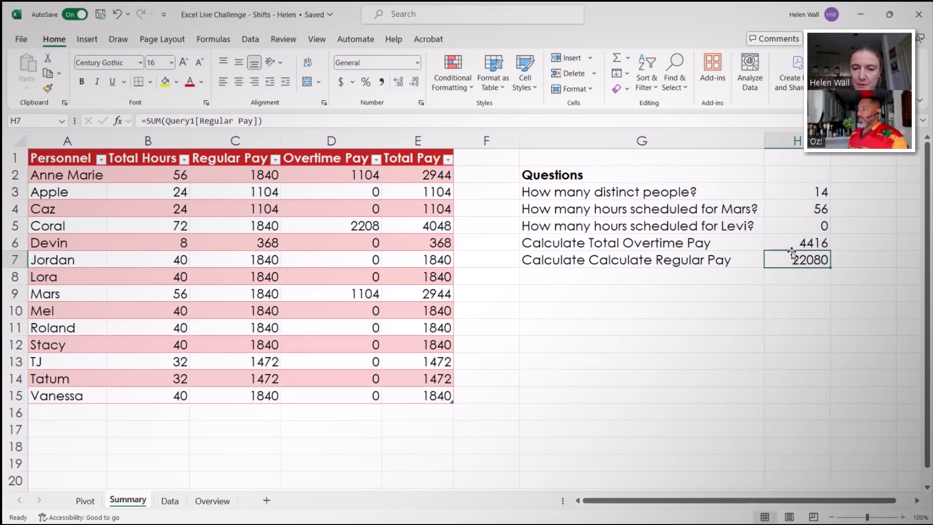
left_click(811, 244)
left_click(813, 266)
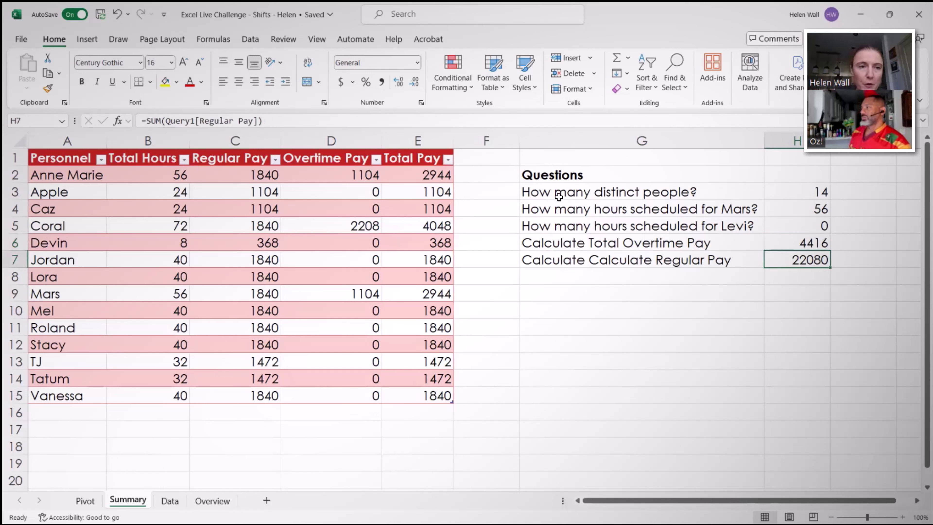
left_click(796, 244)
left_click_drag(796, 245, 799, 263)
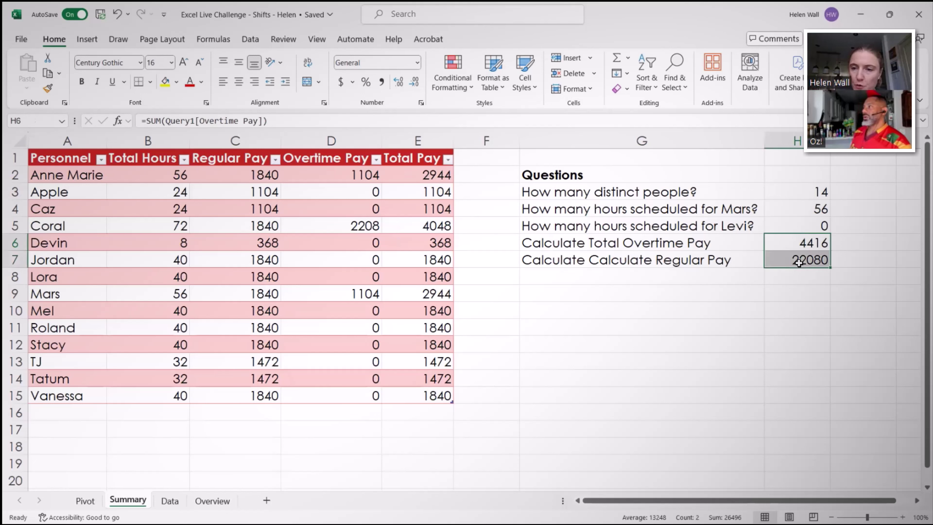
left_click(417, 62)
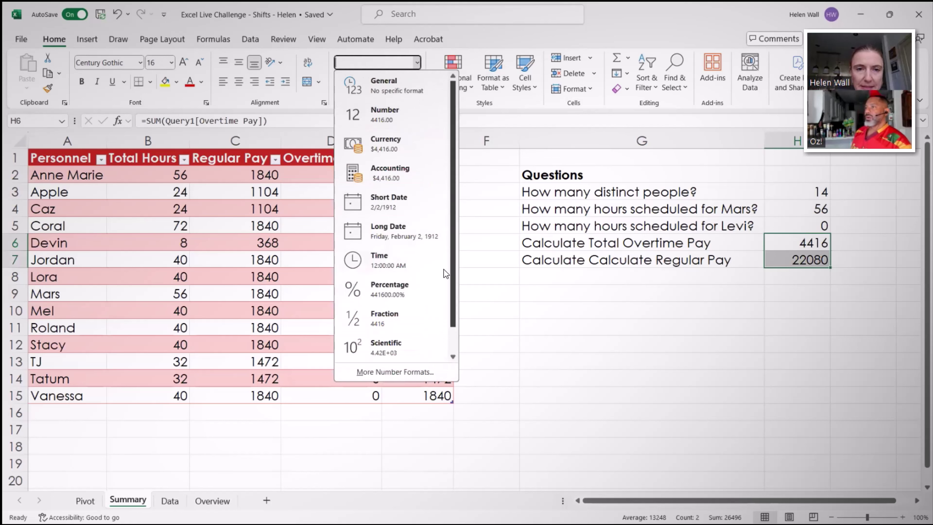
left_click(404, 152)
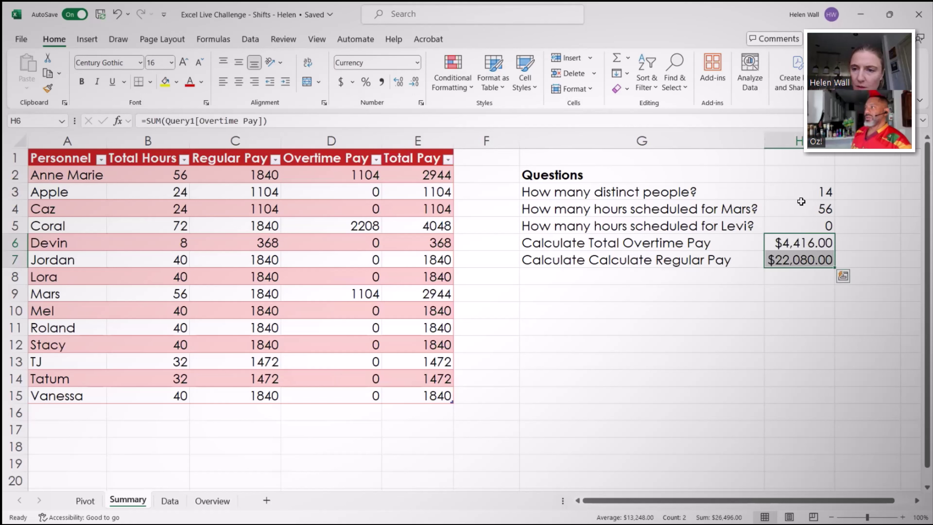
Check the formulas behind the answers in H3 to H7.
left_click(808, 207)
left_click(810, 229)
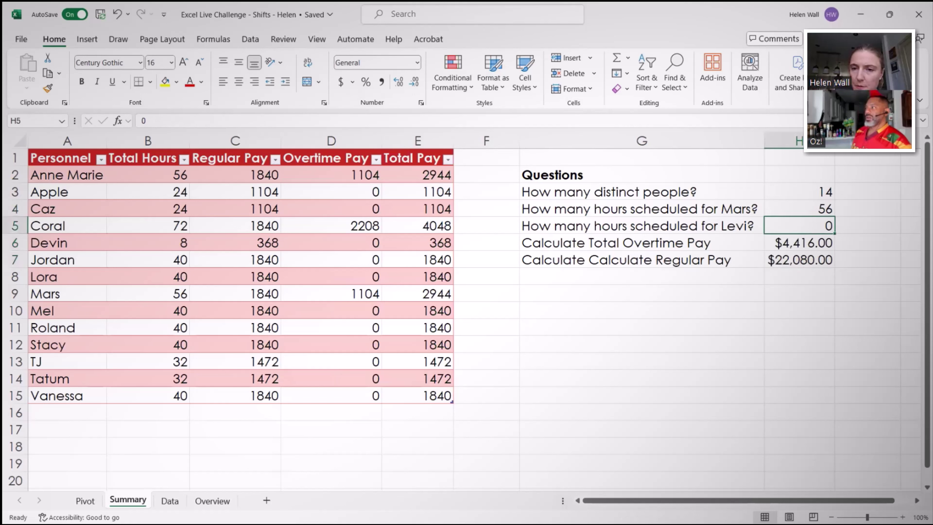
left_click(806, 186)
key("Down")
key("Down")
key("Down")
key("Down")
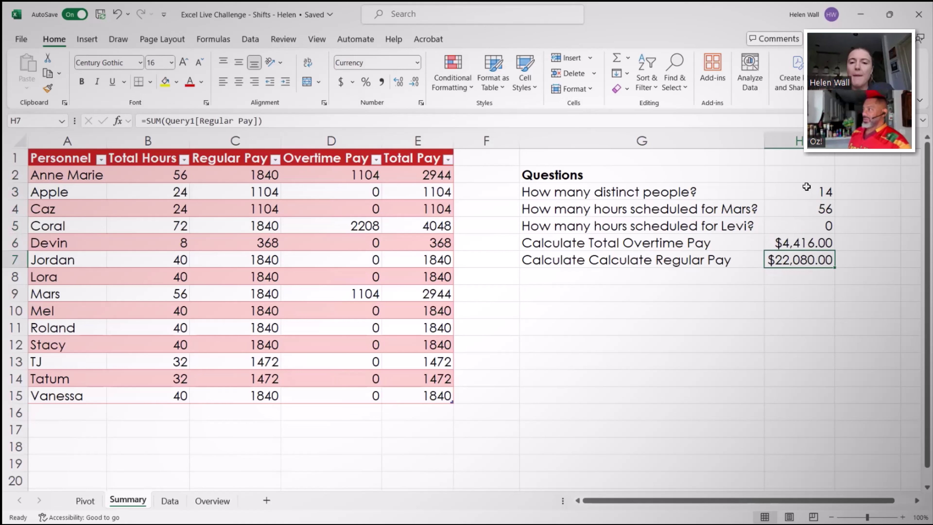
Replace H4 with an XLOOKUP that finds the first name asked about in G4 in the Personnel column and returns Total Hours.
key("Up")
key("Up")
key("Up")
type("=")
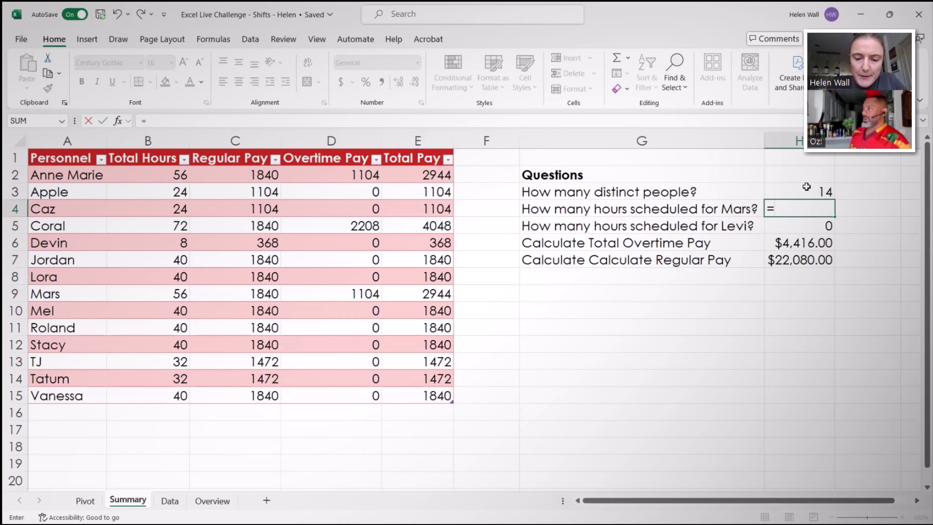
type("x")
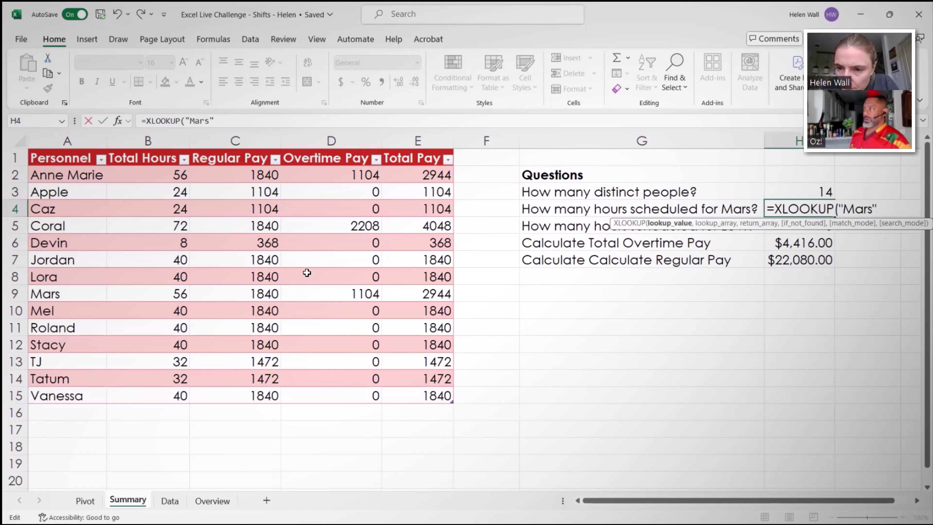
type(",")
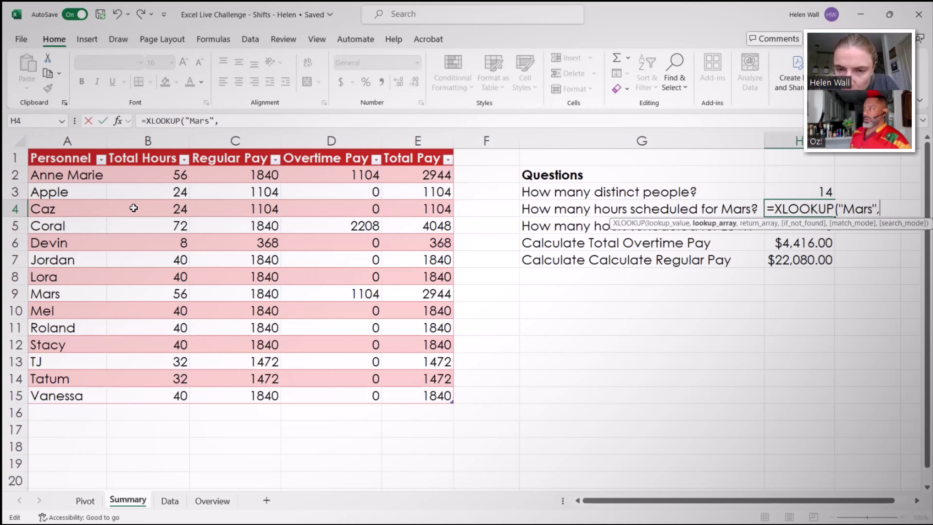
left_click_drag(86, 175, 86, 396)
type(",")
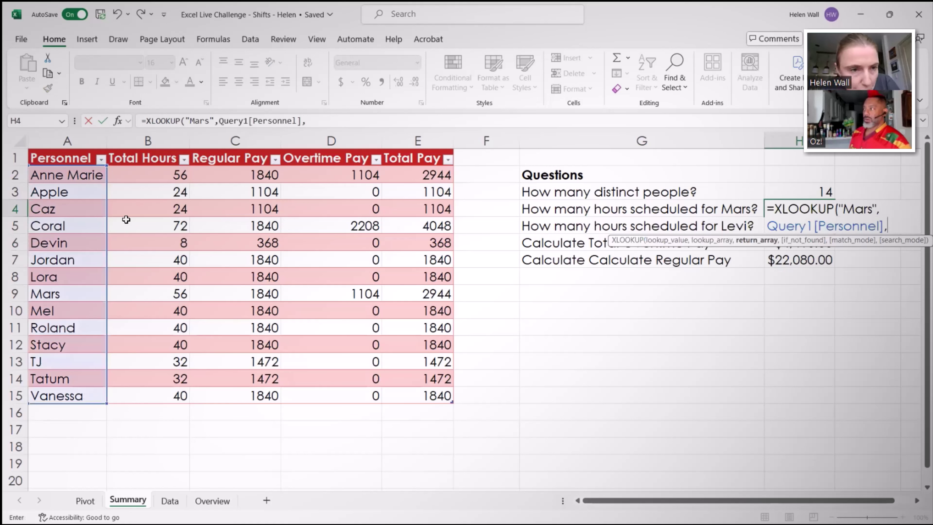
left_click_drag(135, 176, 152, 396)
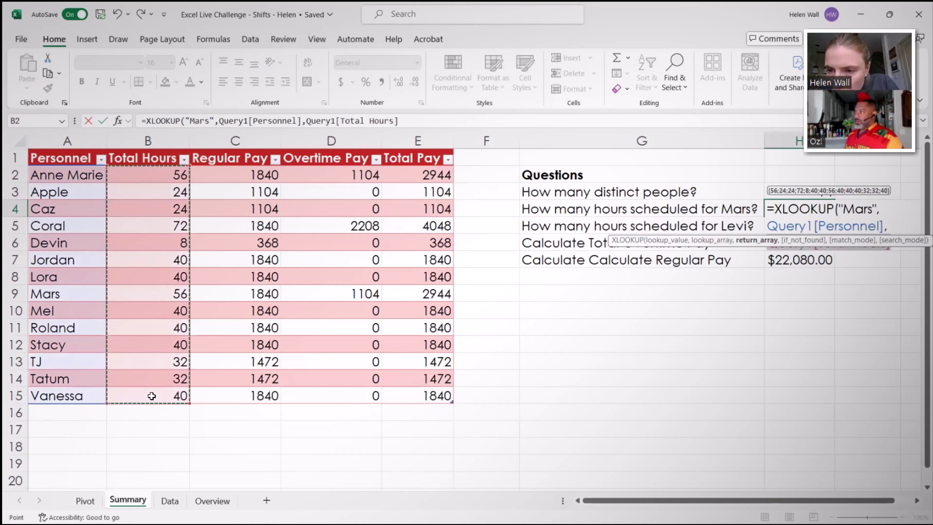
key("Return")
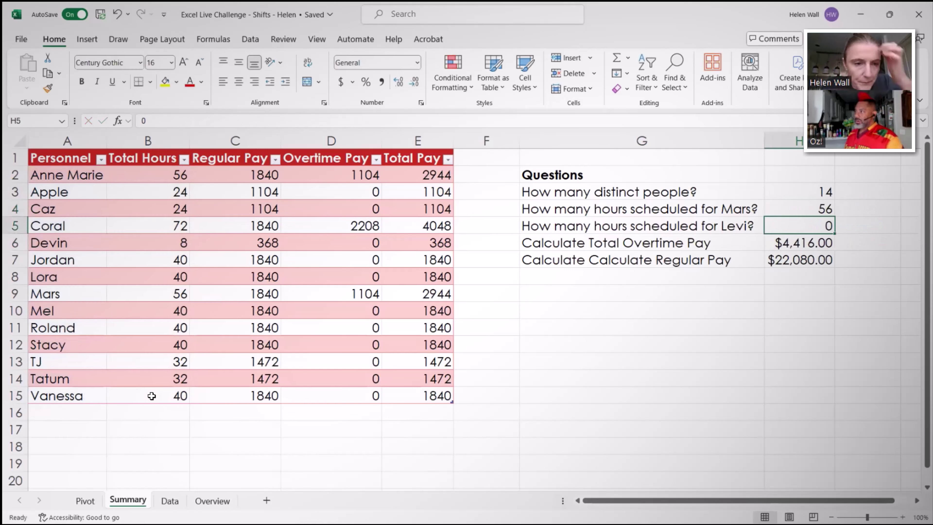
Copy the XLOOKUP formula from H4 into H5.
key("Up")
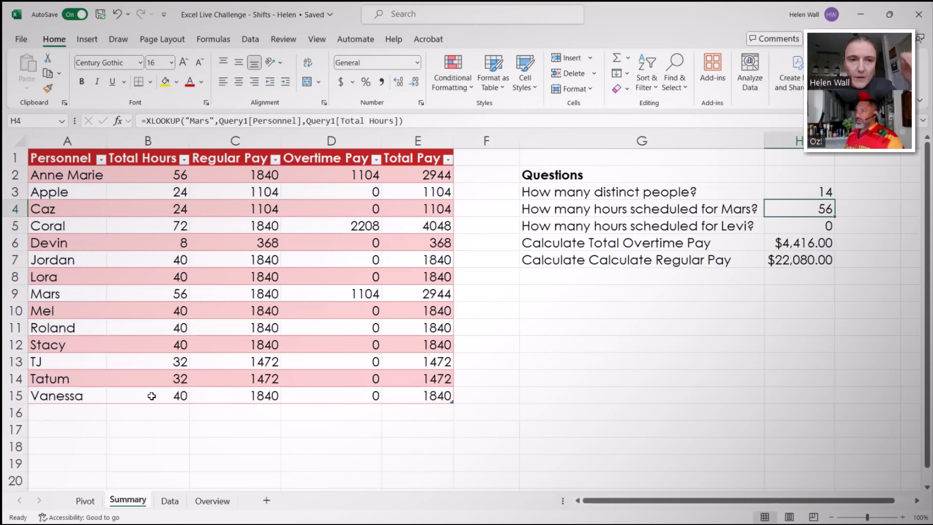
key("ctrl+c")
key("Down")
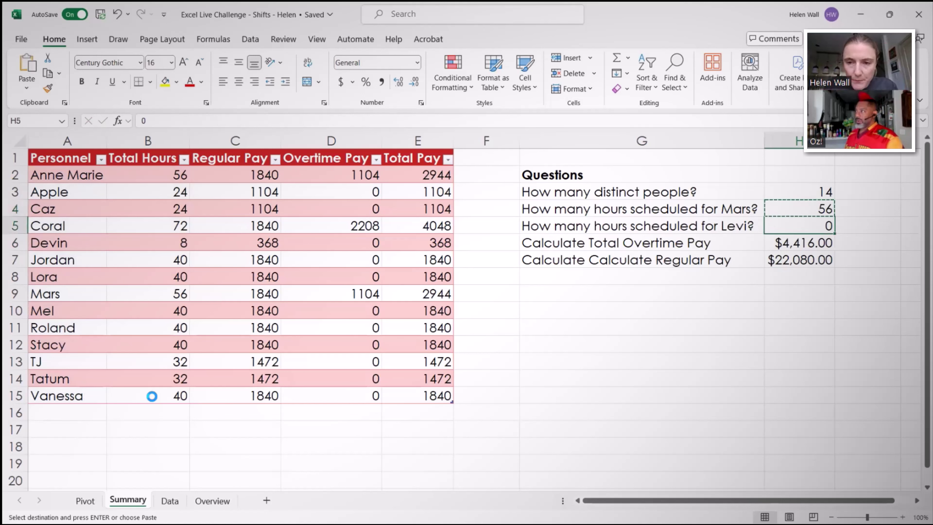
key("ctrl+v")
key("Up")
key("Down")
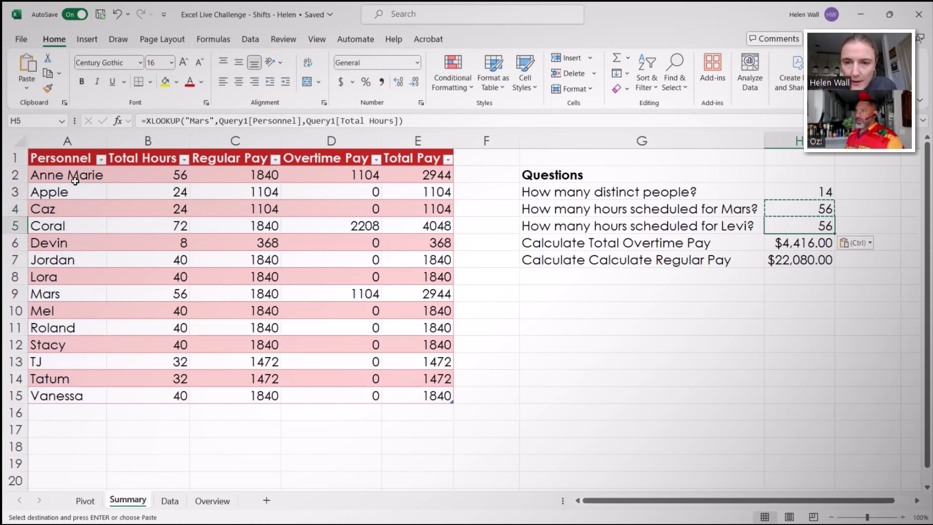
key("Escape")
Change the lookup value in H5's XLOOKUP formula to the first name asked about in G5.
left_click(212, 140)
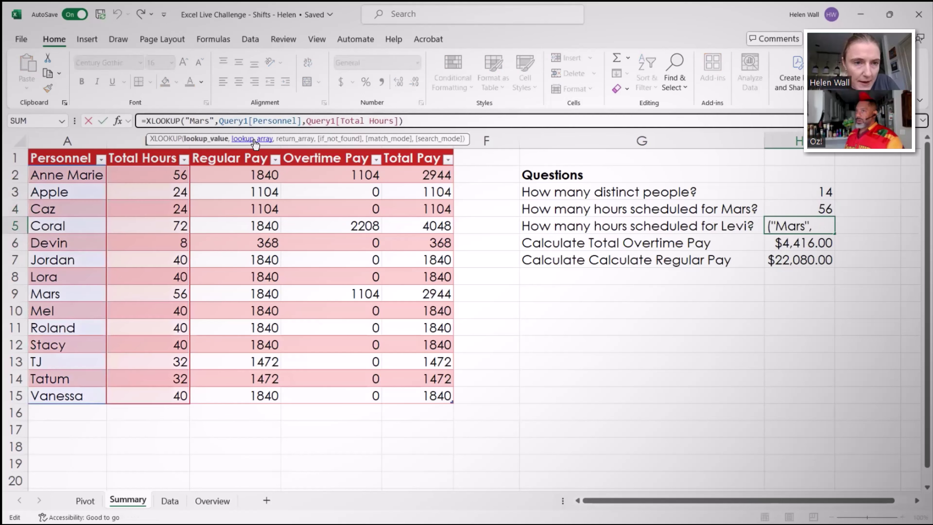
key("BackSpace")
key("BackSpace")
key("BackSpace")
key("BackSpace")
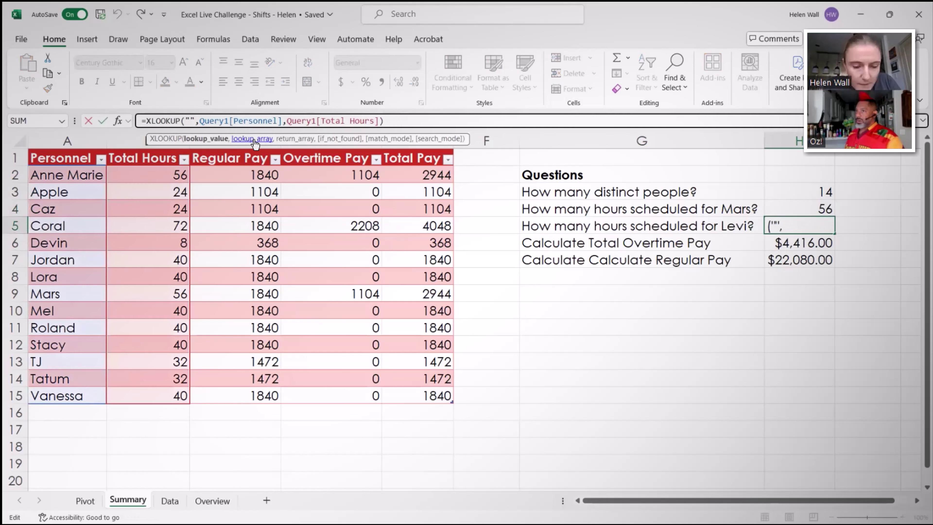
type("Levi")
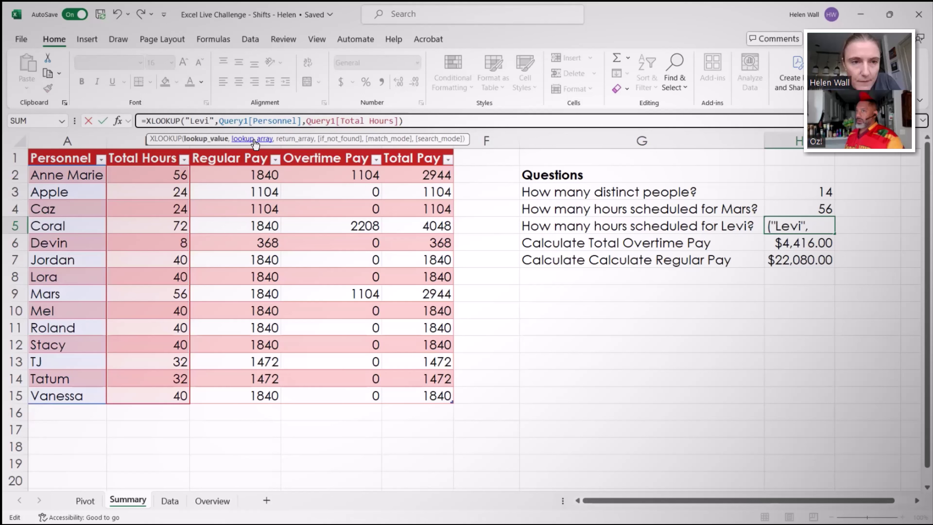
key("Return")
key("Up")
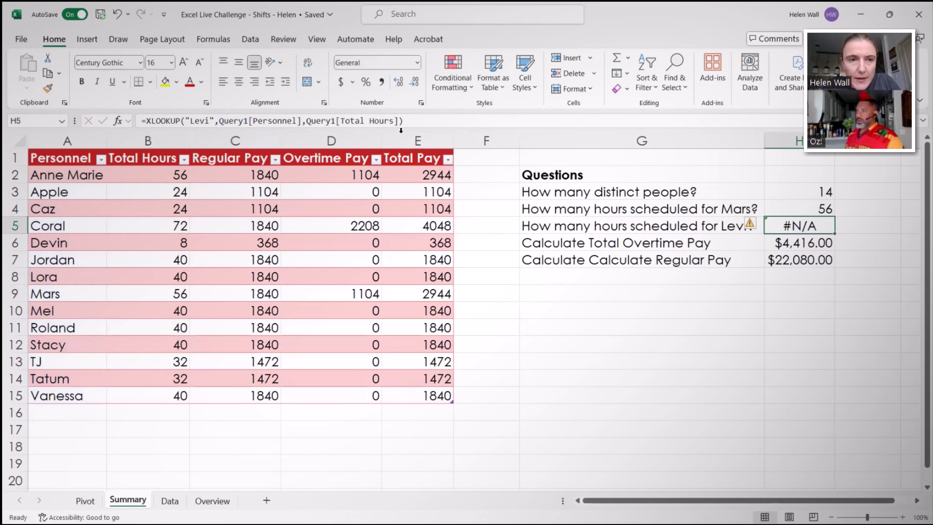
Wrap H5's XLOOKUP in IFNA with 0 as the value for a missing match.
left_click(146, 117)
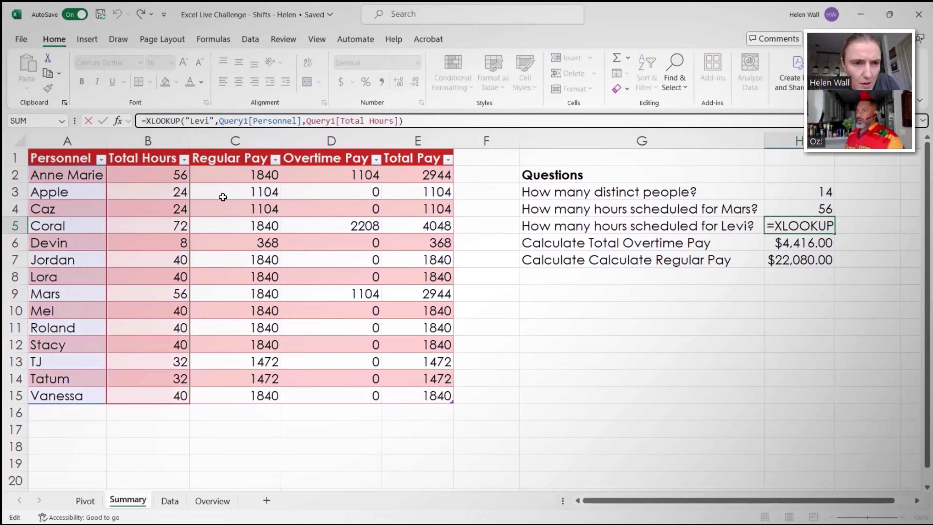
type("IFNA(")
left_click(442, 118)
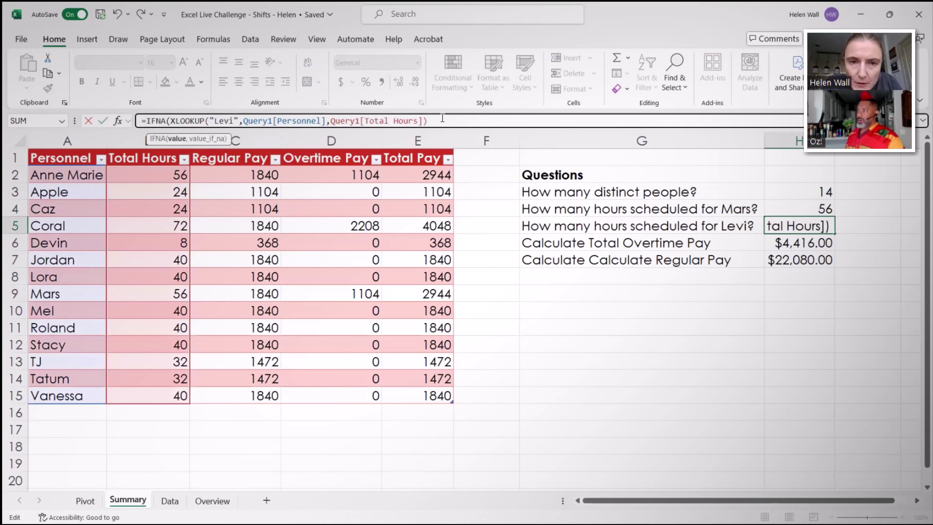
type(",0)")
key("Return")
key("Up")
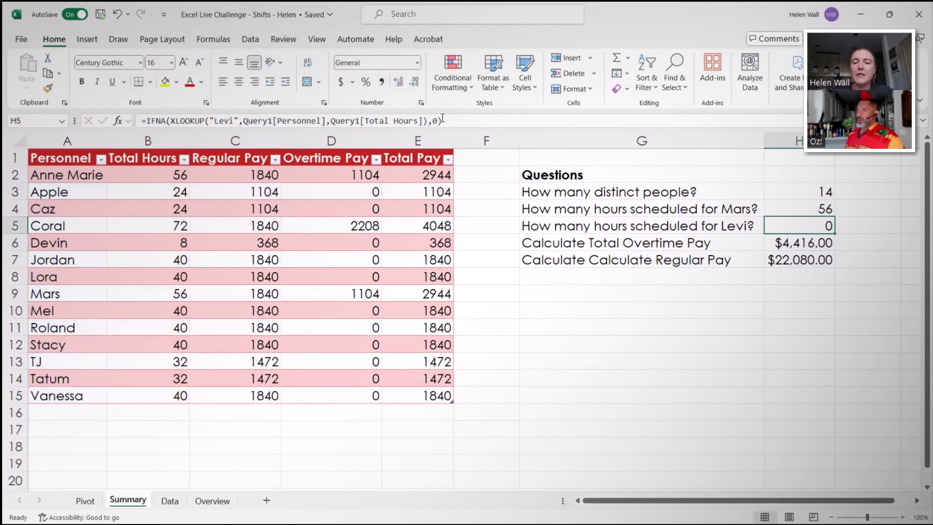
Check the finished answer formulas in H3 to H6.
key("Up")
key("Down")
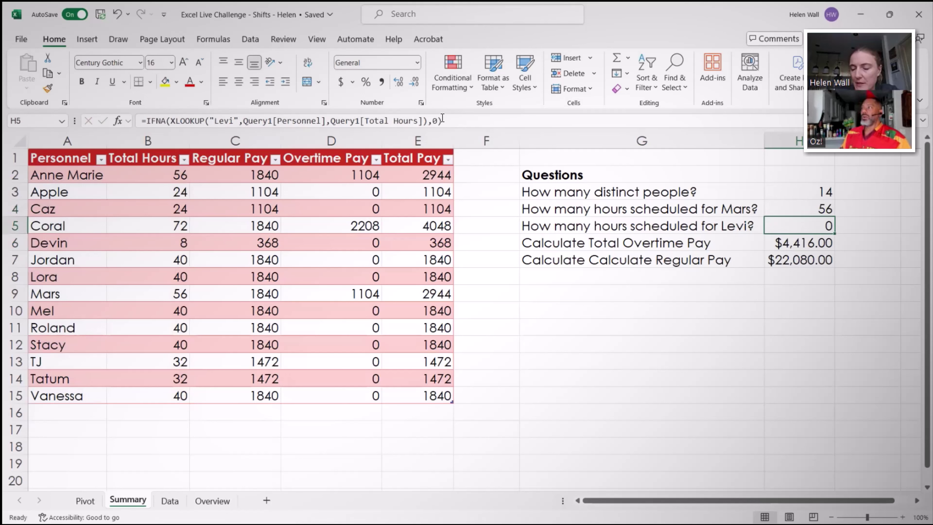
key("Down")
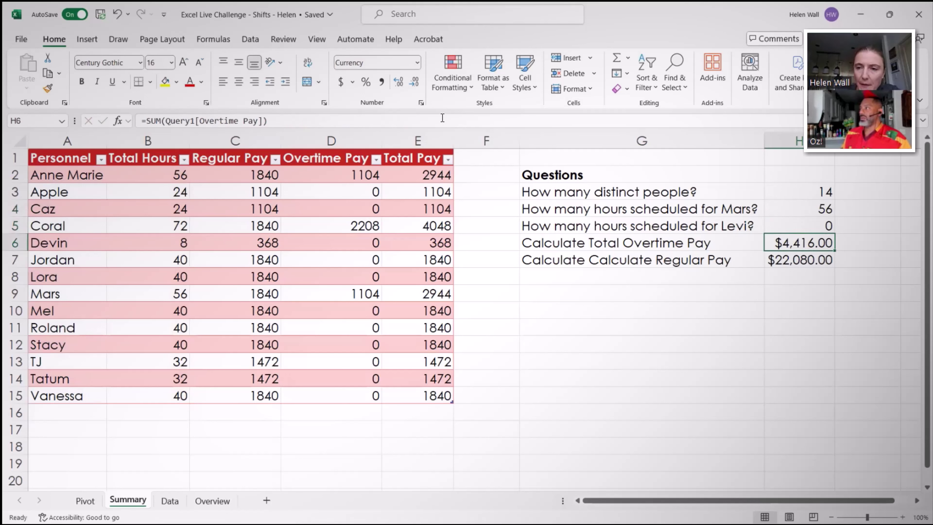
key("Up")
key("Up")
key("Up")
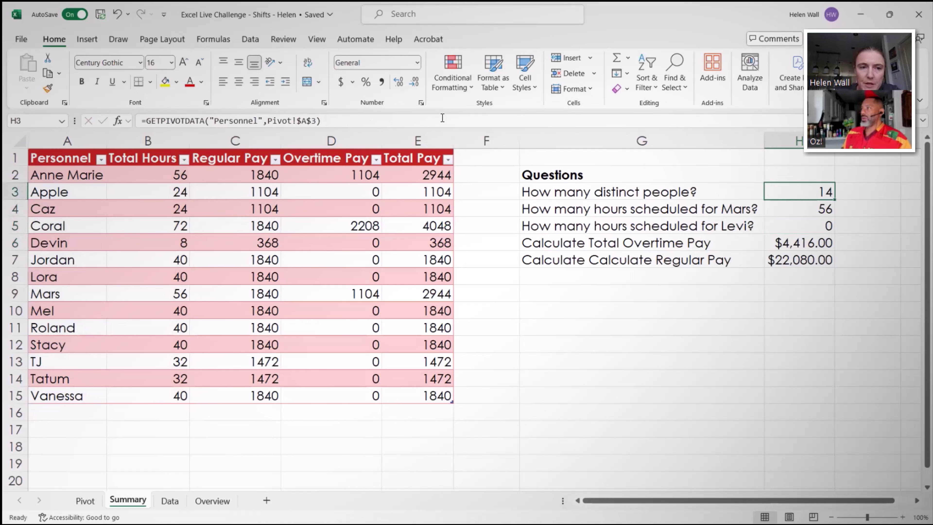